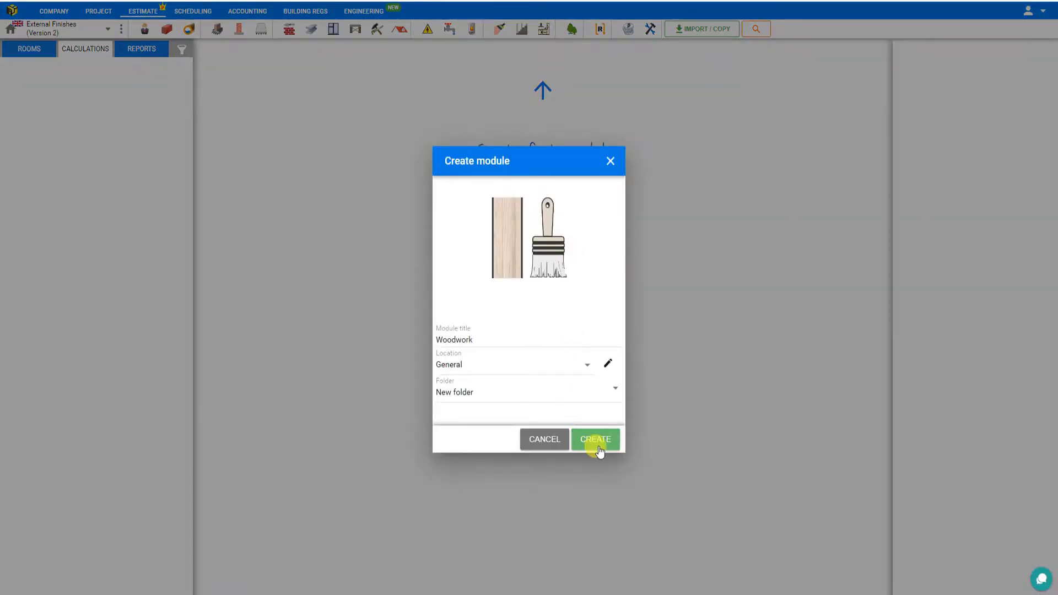
# Step: Create the Woodwork module in the General location and rename it as Exterior Decorating
pyautogui.click(597, 443)
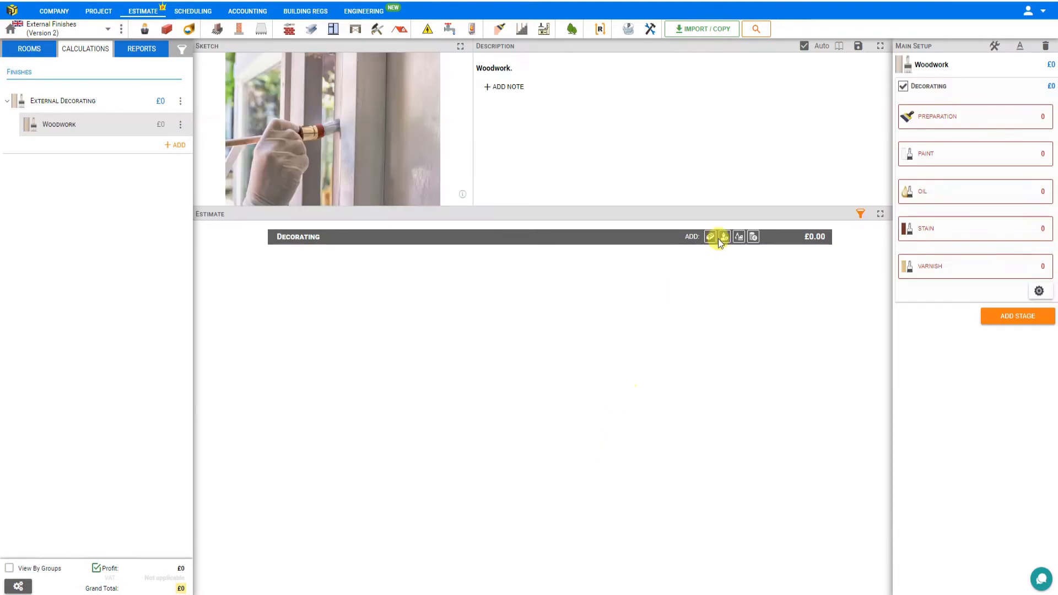
pyautogui.click(931, 64)
pyautogui.write('Exterior')
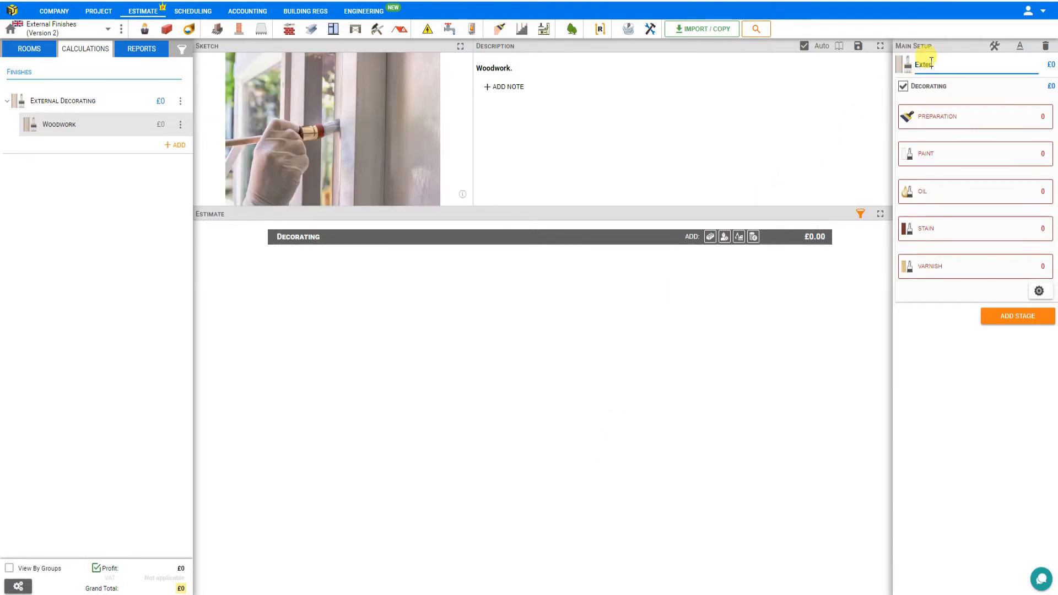
pyautogui.write(' Decoratiing')
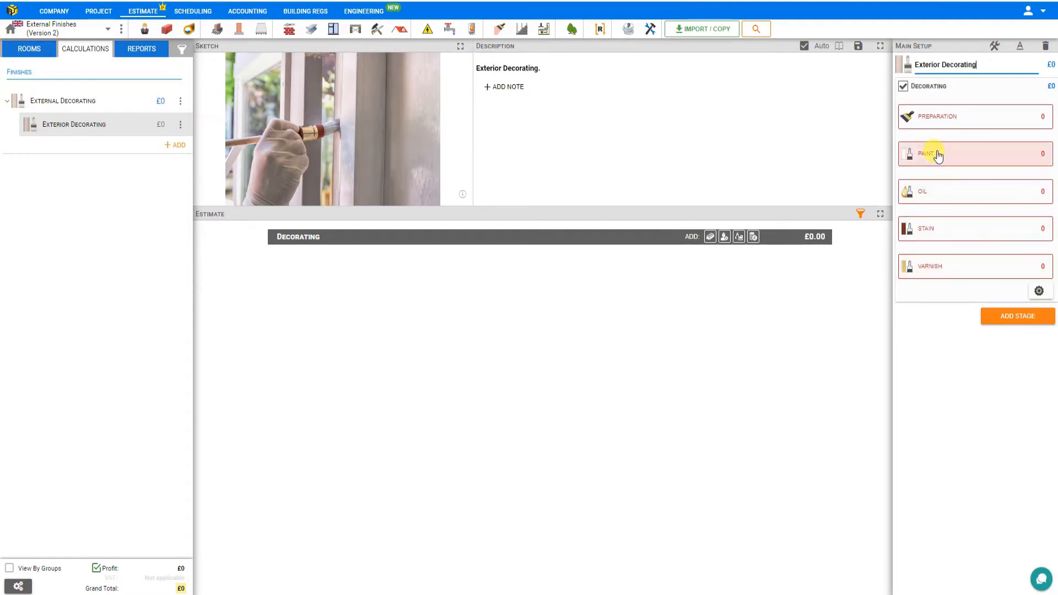
# Step: Add all nine available preparation tasks, from filling holes and cracks to smoothing walls and ceiling, to the Exterior Decorating module
pyautogui.click(950, 120)
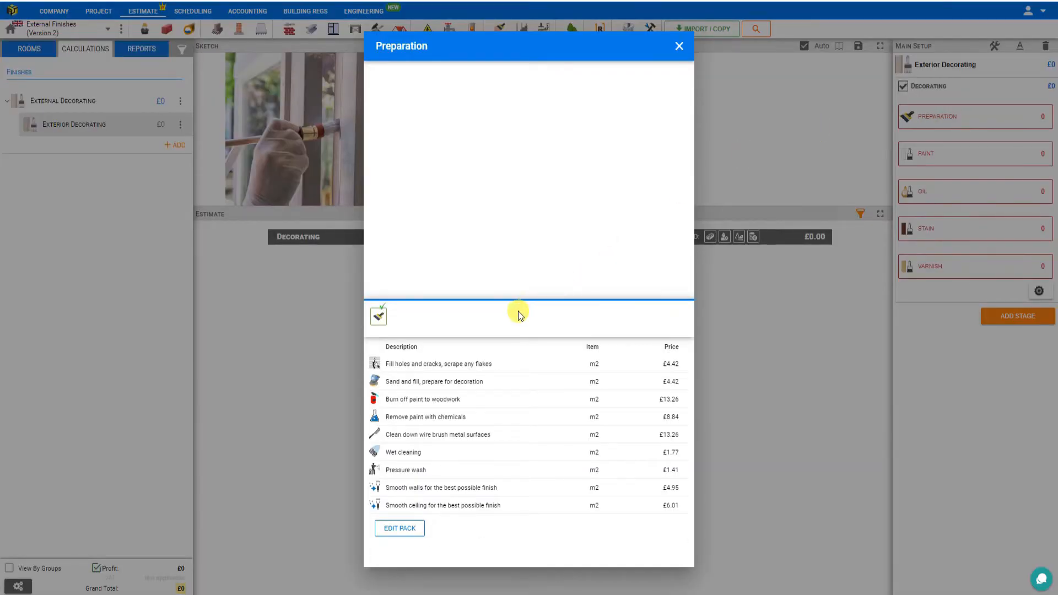
pyautogui.click(400, 372)
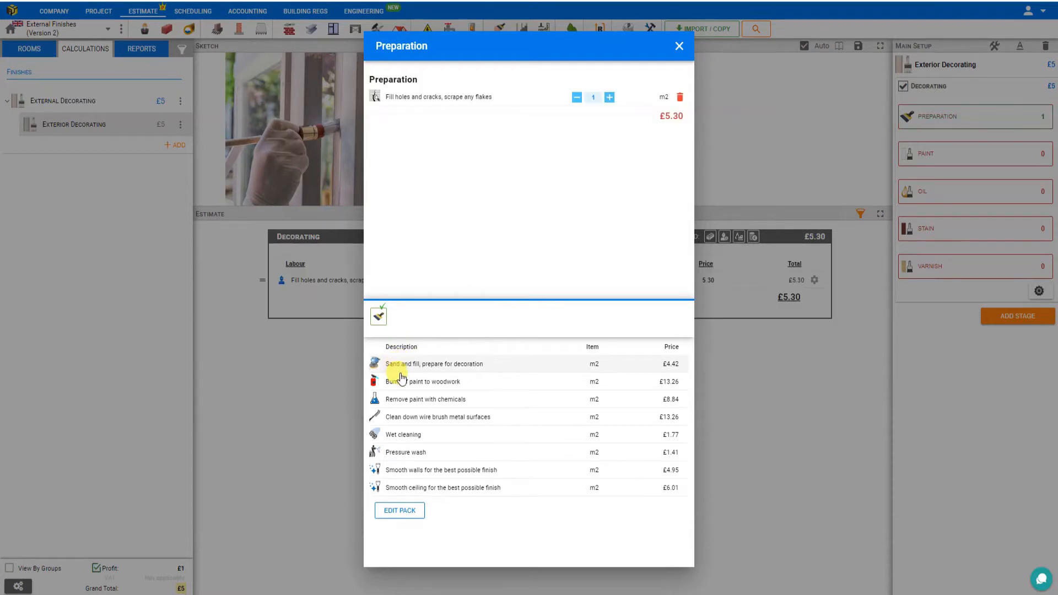
pyautogui.click(485, 369)
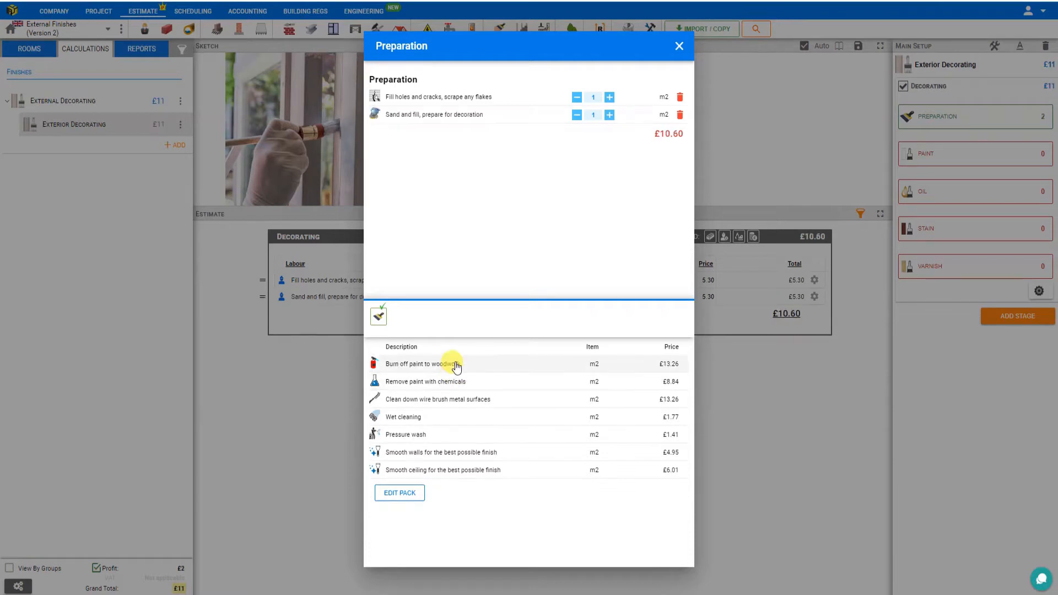
pyautogui.click(458, 364)
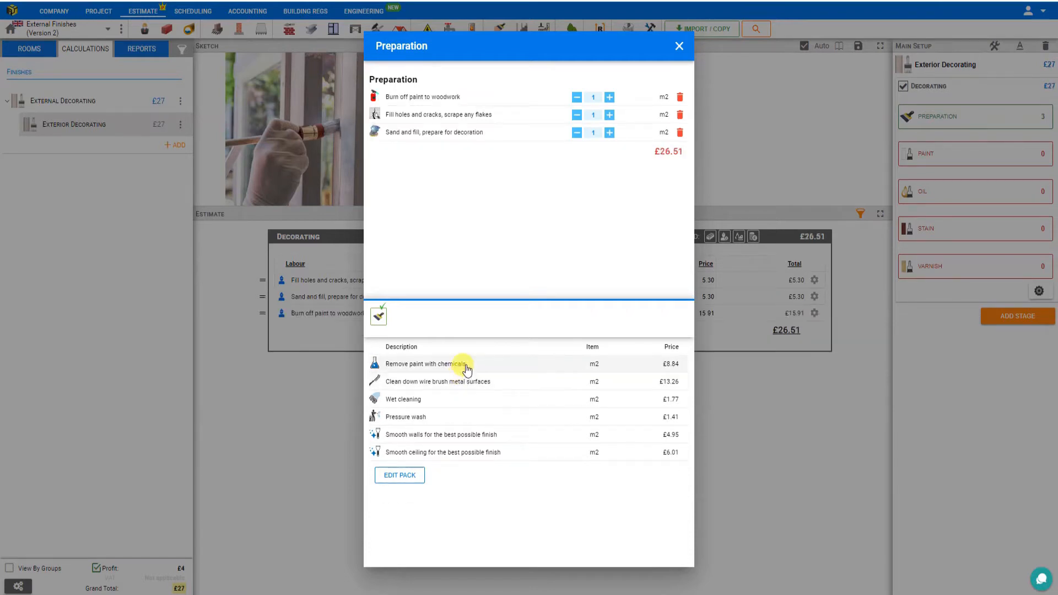
pyautogui.click(468, 368)
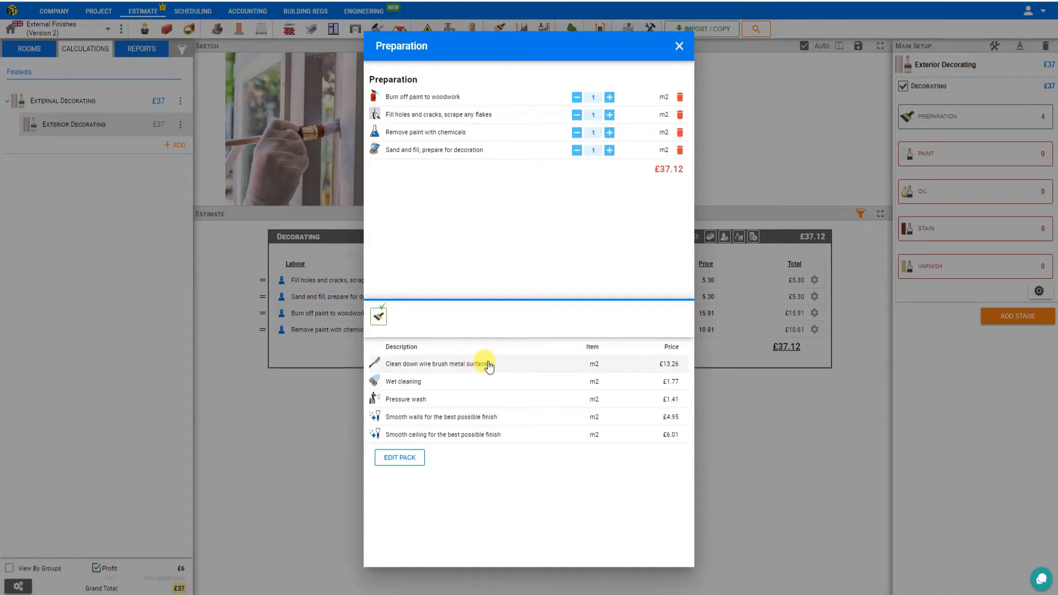
pyautogui.click(488, 365)
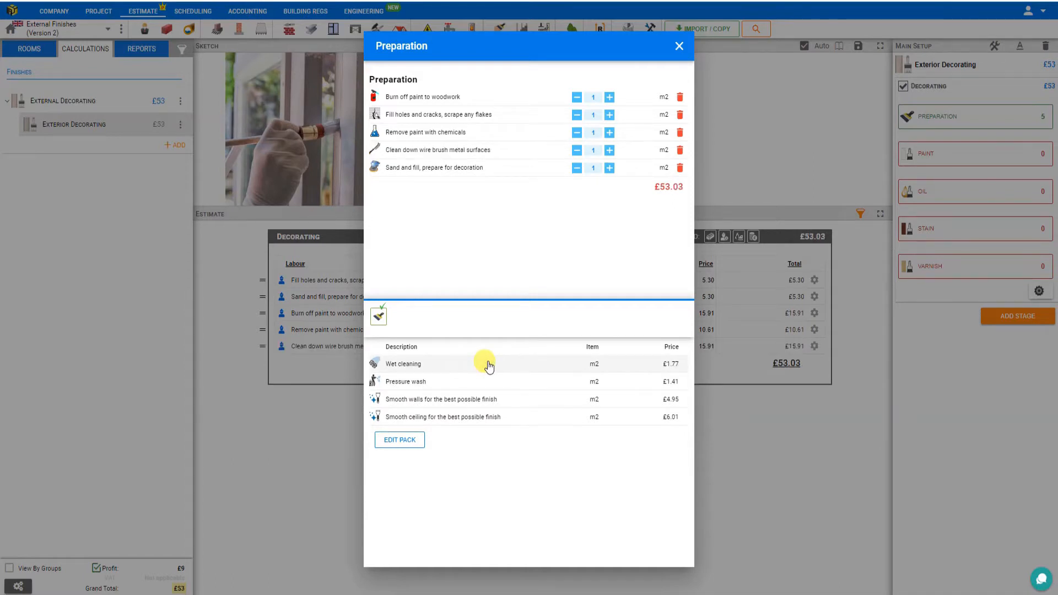
pyautogui.click(429, 367)
pyautogui.click(429, 368)
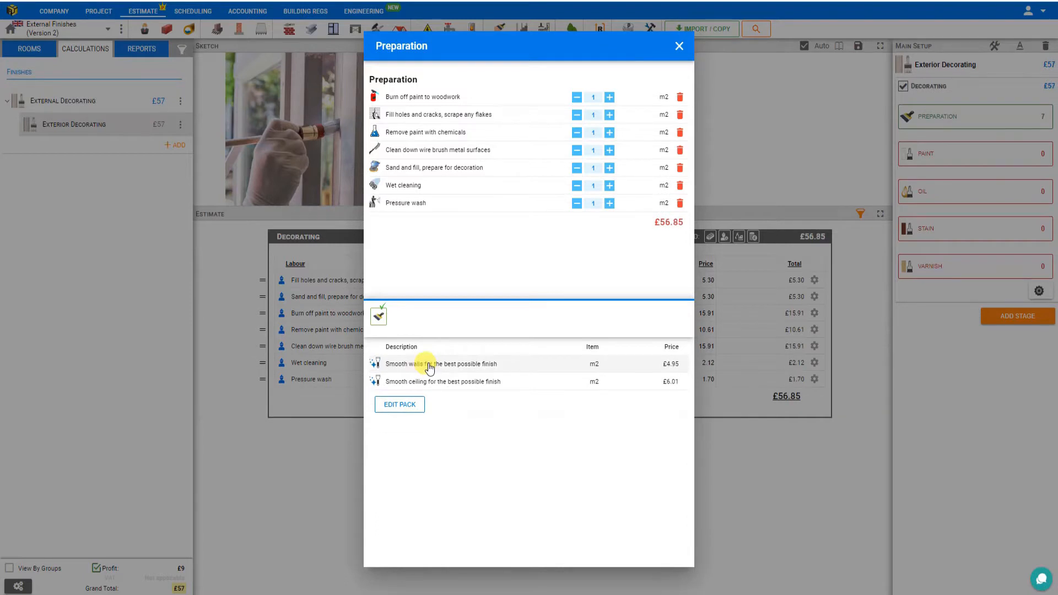
pyautogui.click(429, 368)
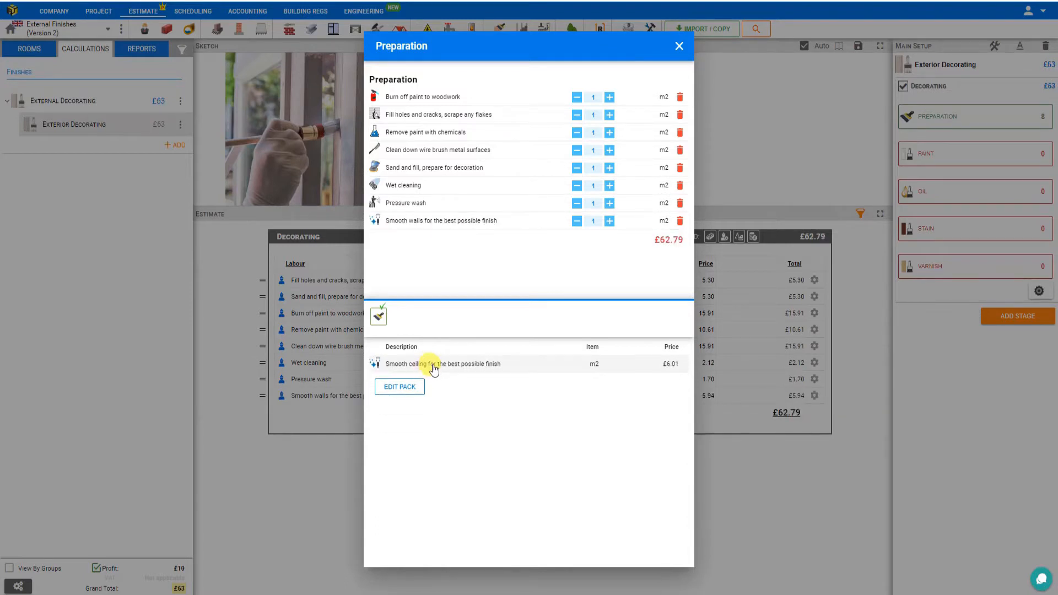
pyautogui.click(433, 368)
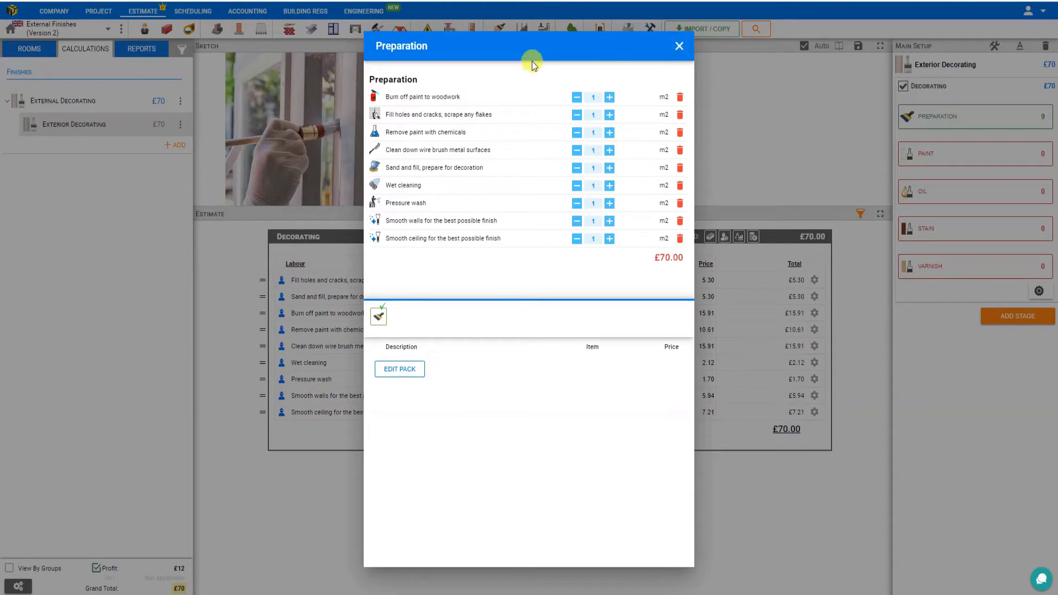
# Step: Set burning off paint to 10 m2, filling holes to 3 m2 and chemical paint removal to 2 m2, and remove the wire brush task
pyautogui.click(597, 98)
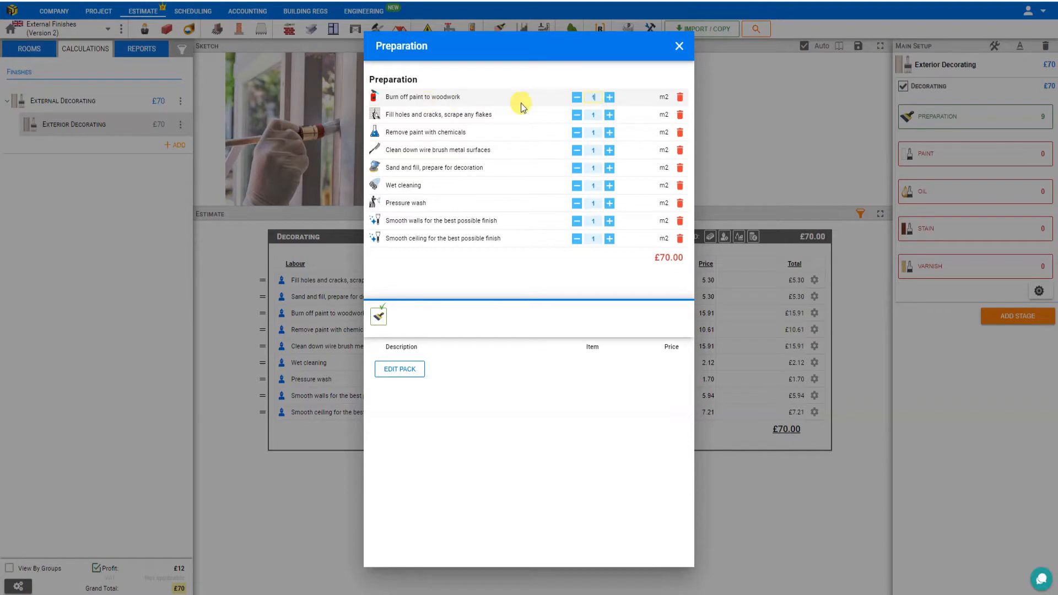
pyautogui.click(598, 113)
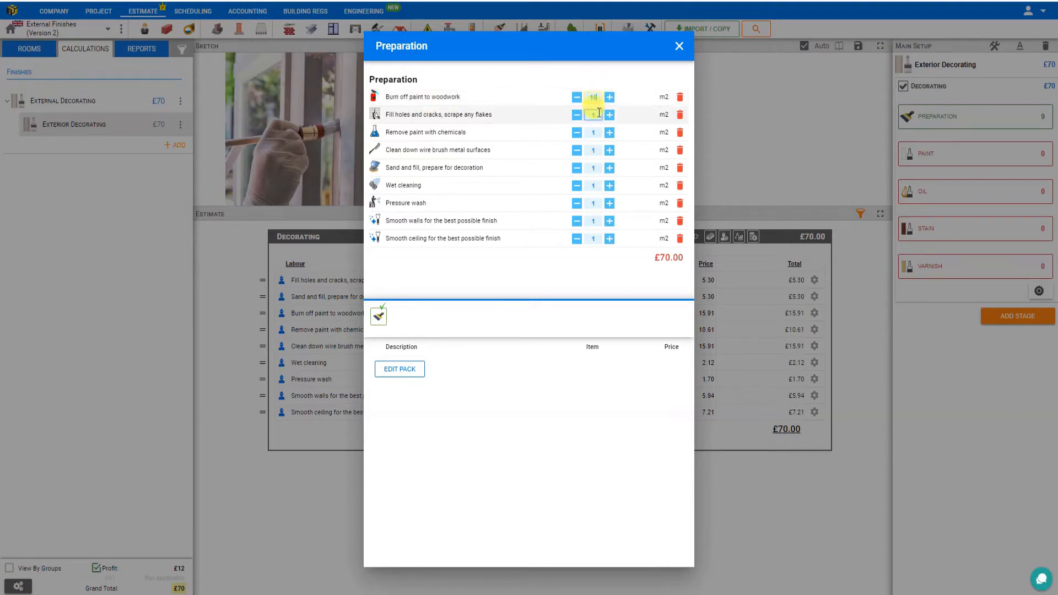
pyautogui.moveTo(601, 117); pyautogui.dragTo(583, 117)
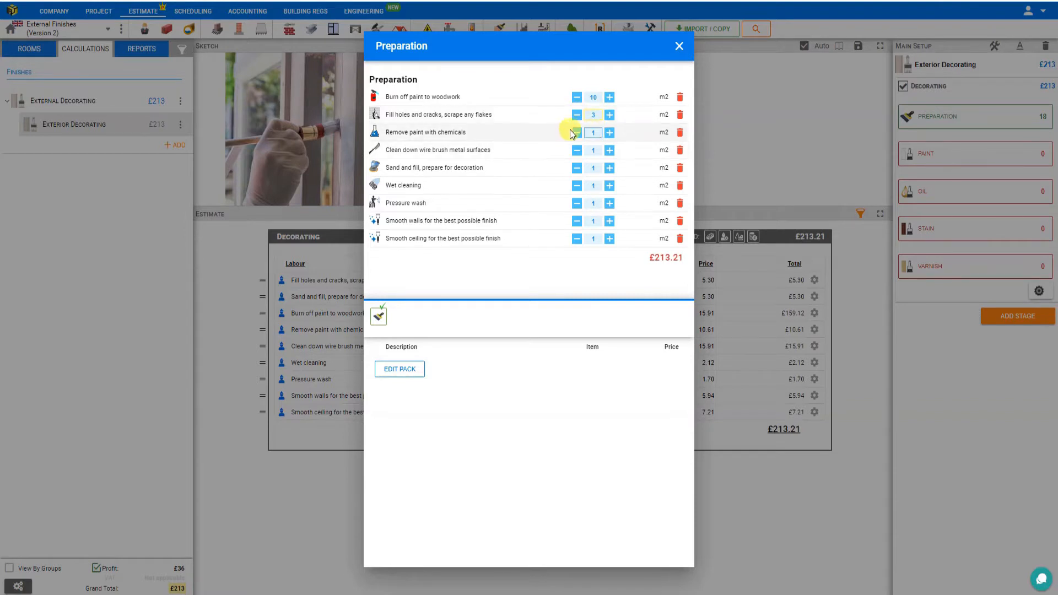
pyautogui.click(586, 134)
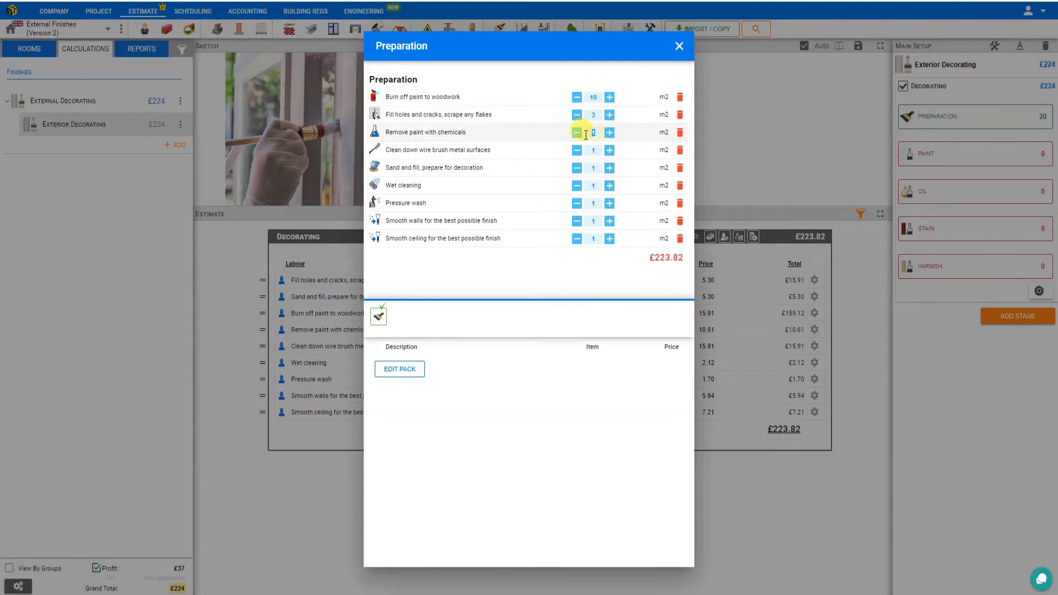
pyautogui.write('2')
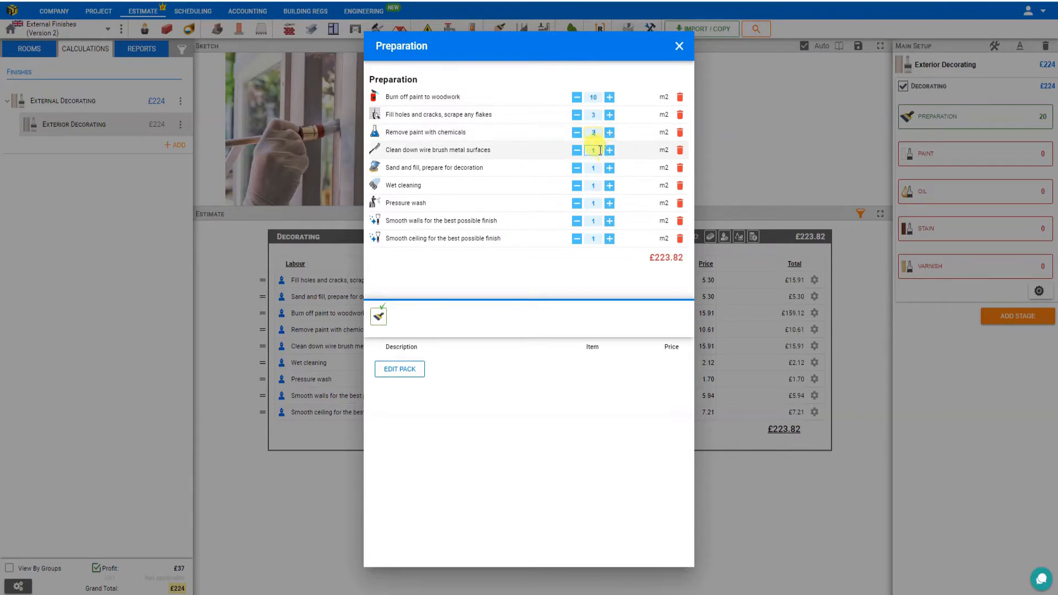
pyautogui.click(681, 153)
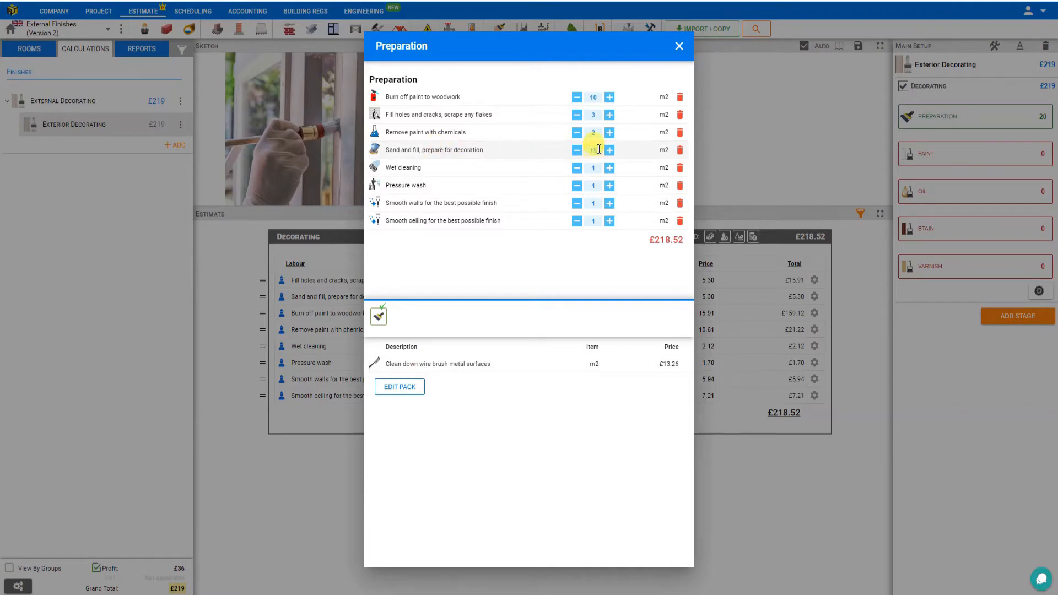
# Step: Set sand and fill, wet cleaning, pressure wash and smooth walls to 15 m2 each, and remove the smooth ceiling task
pyautogui.click(597, 168)
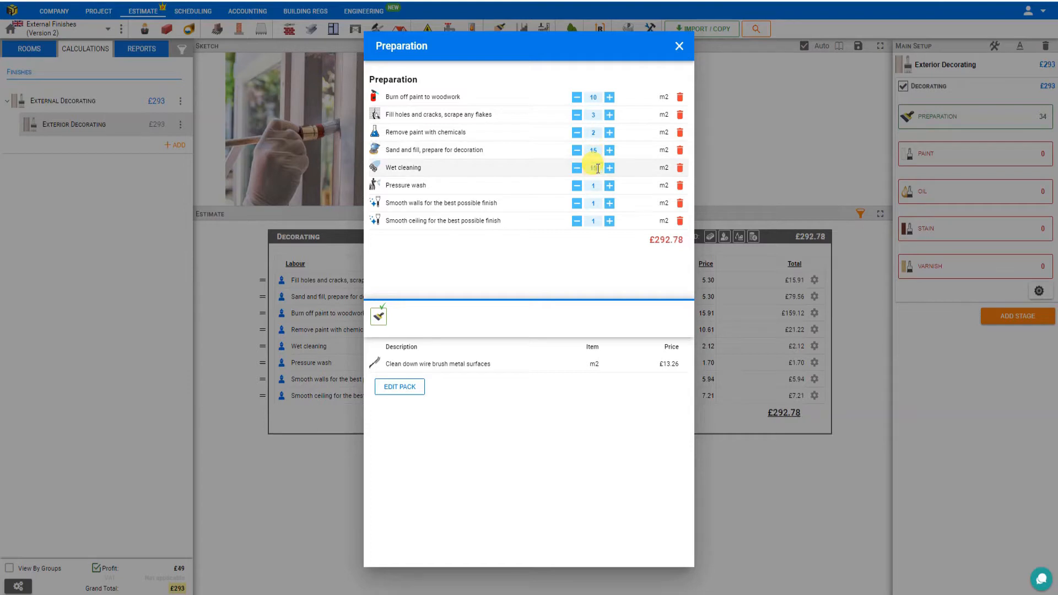
pyautogui.write('15')
pyautogui.click(596, 186)
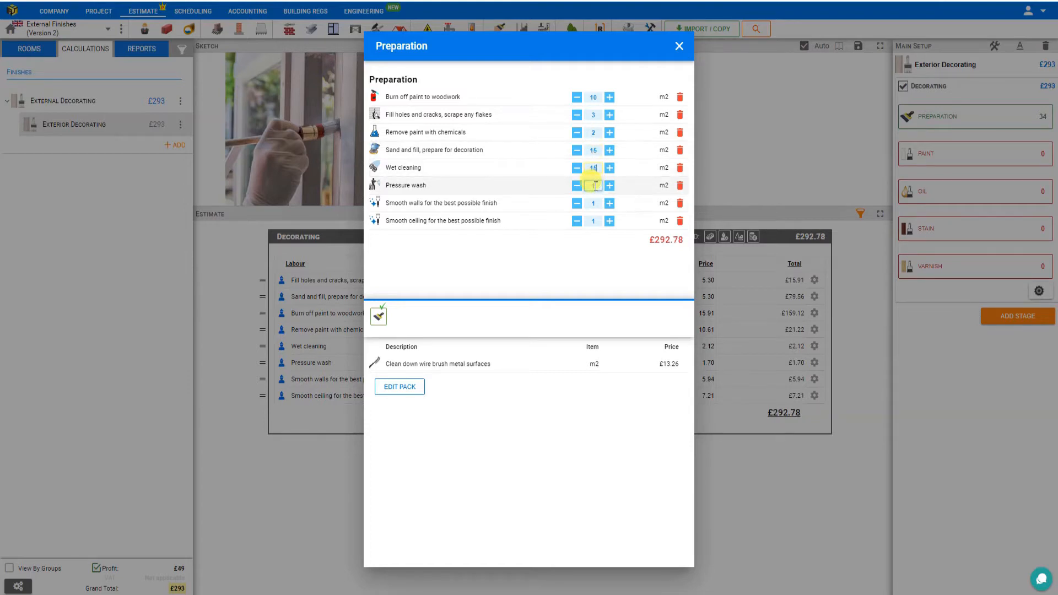
pyautogui.write('15')
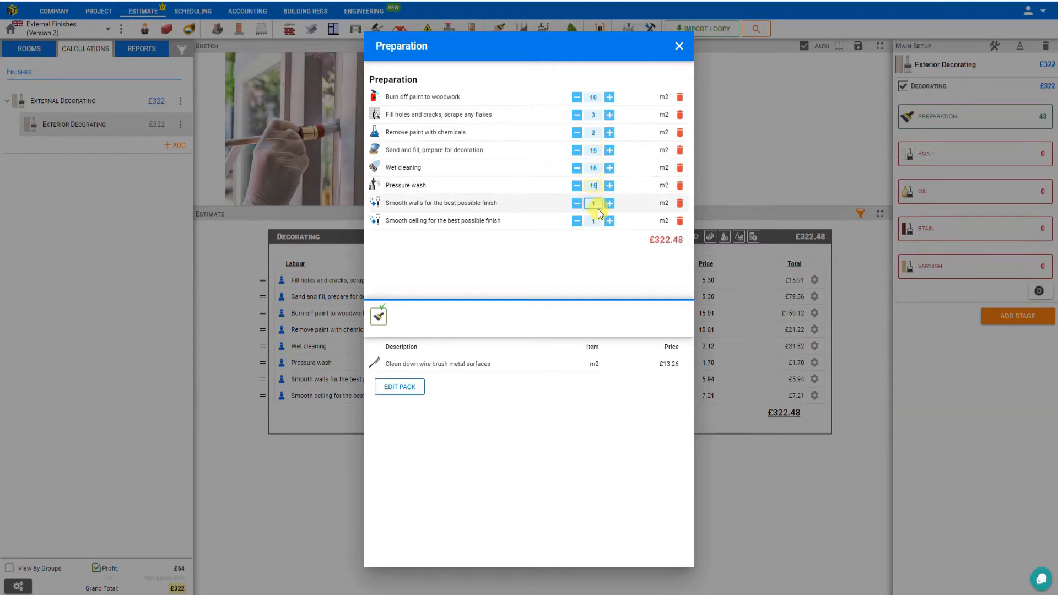
pyautogui.click(601, 204)
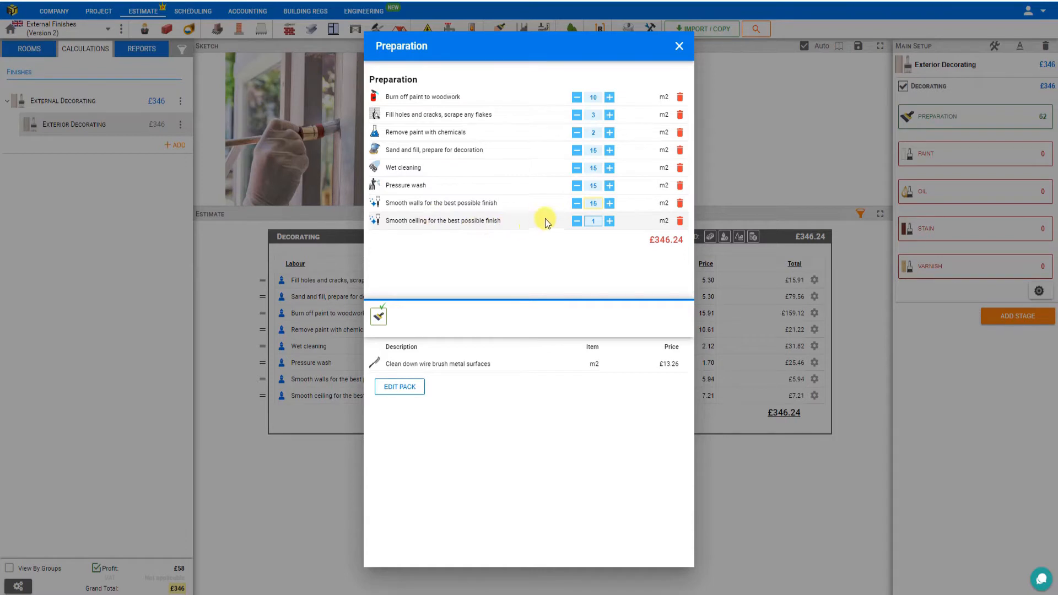
pyautogui.click(680, 221)
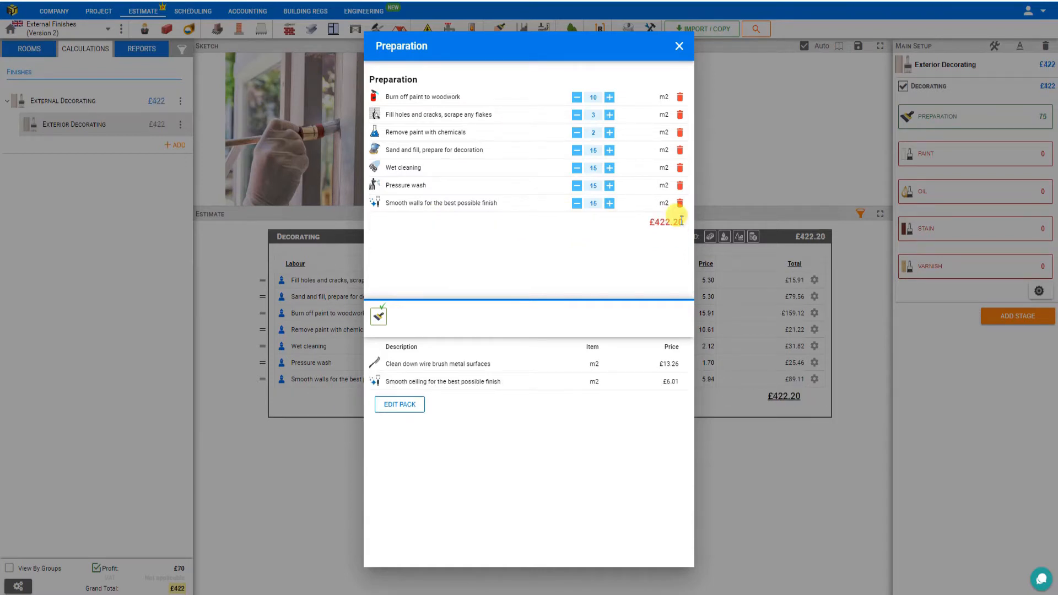
pyautogui.click(679, 45)
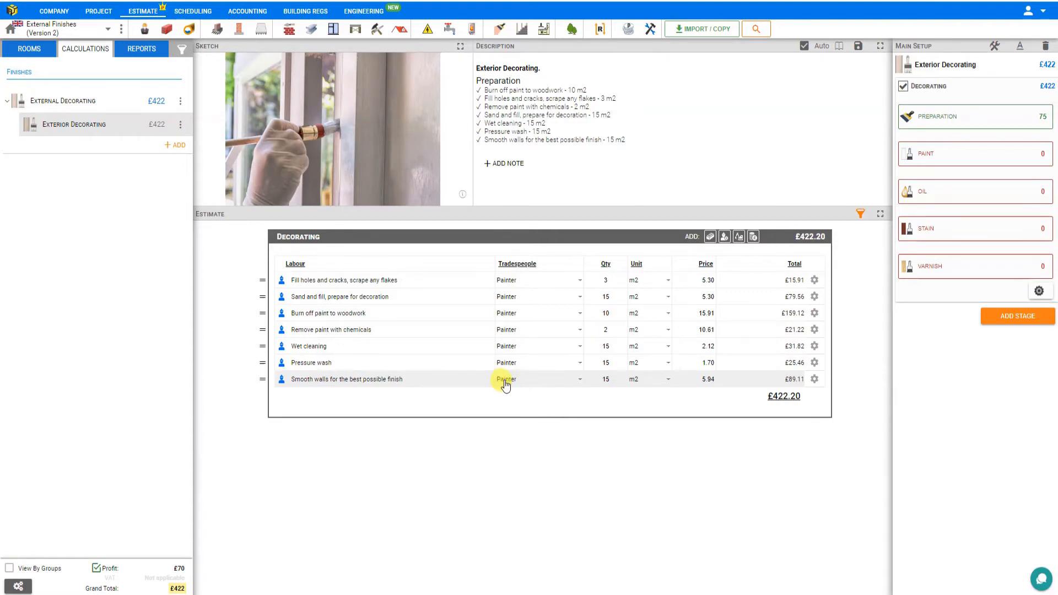
# Step: Set the Painter's hourly project rate to £20 in the company's tradespeople rates
pyautogui.click(56, 12)
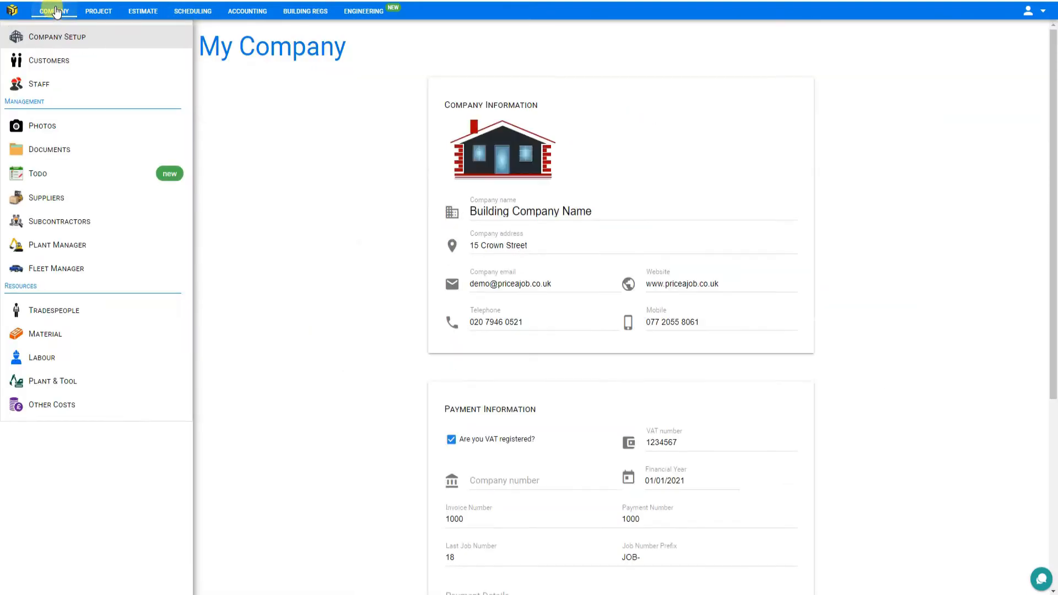
pyautogui.click(67, 312)
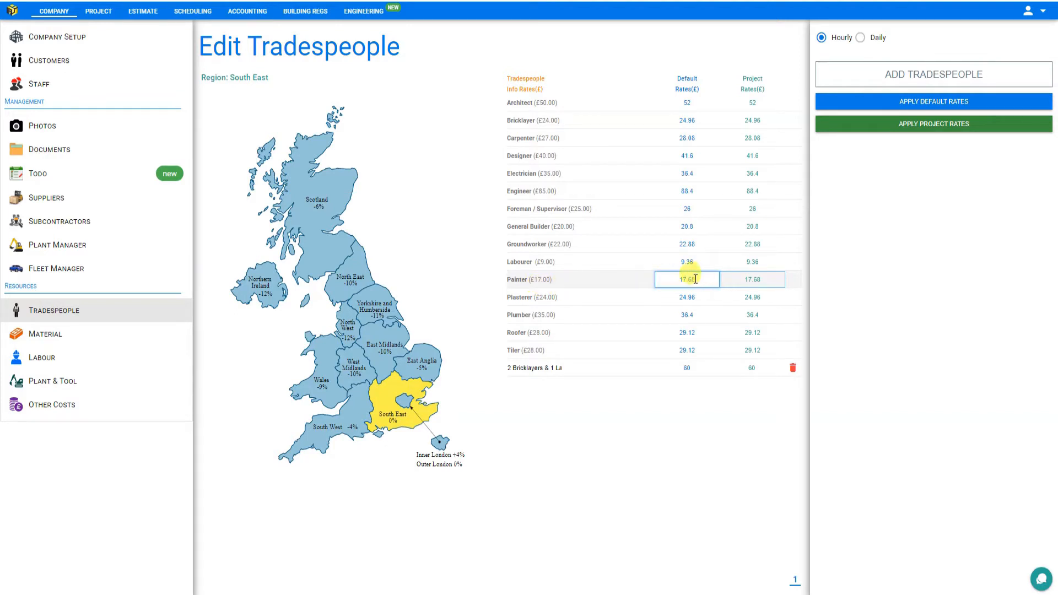
pyautogui.click(755, 279)
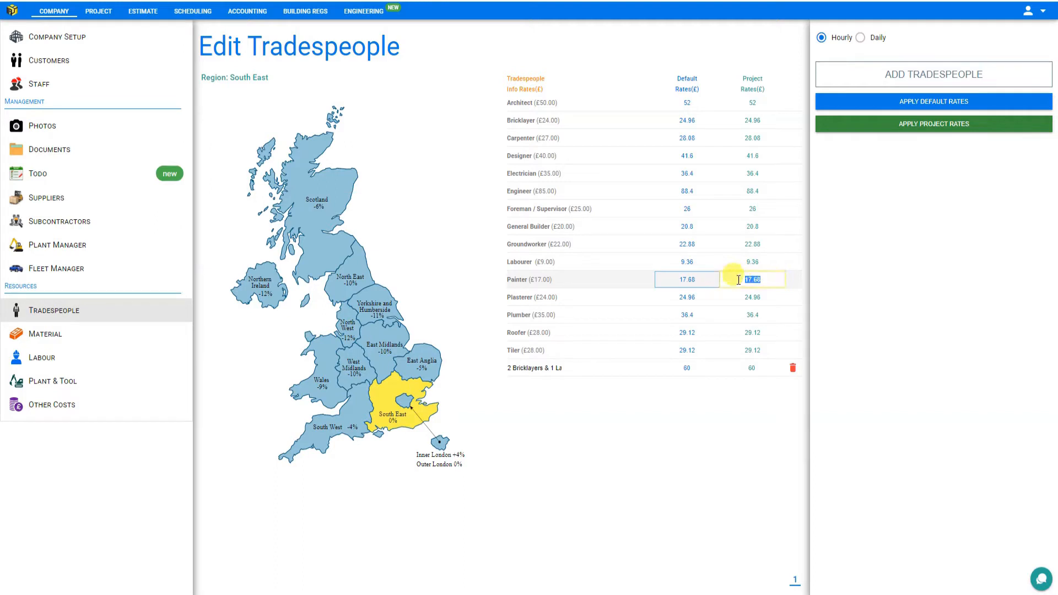
pyautogui.write('2')
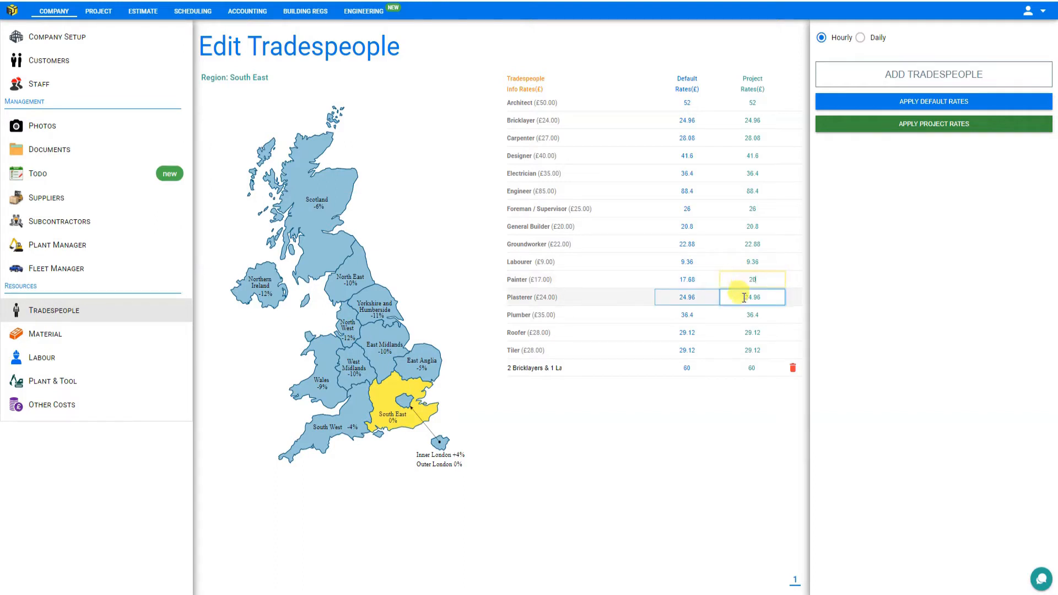
pyautogui.write('0')
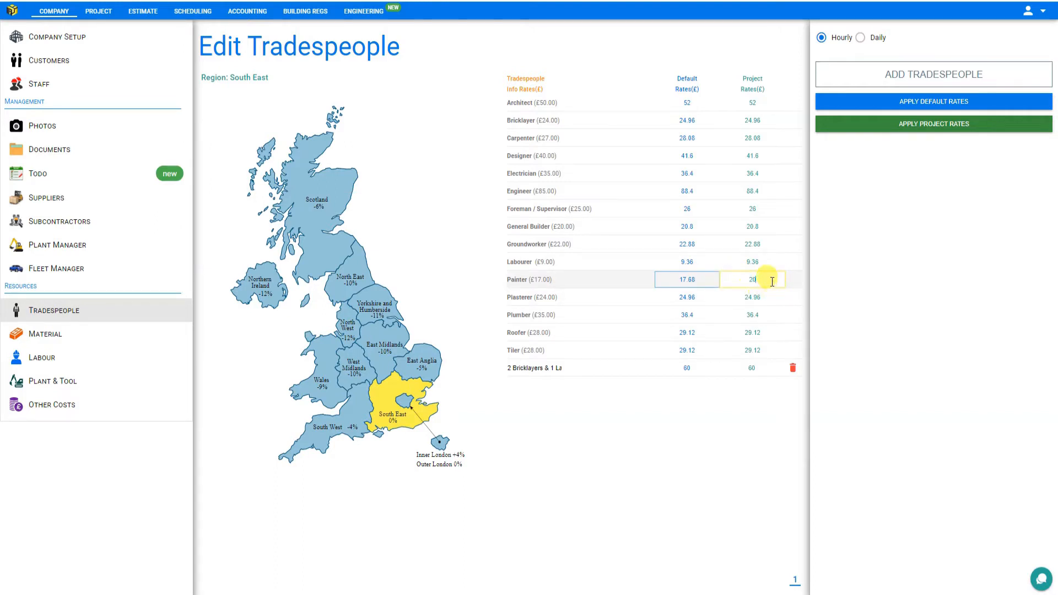
pyautogui.click(768, 412)
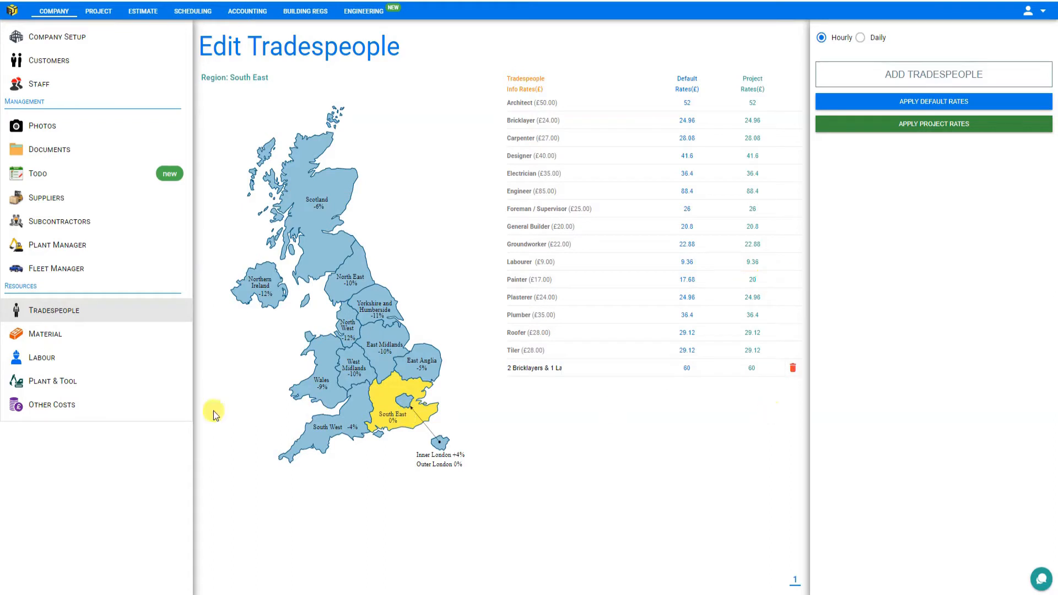
# Step: Return to the Exterior Decorating estimate and reset the labour prices for filling holes, sand and fill, and burning off paint
pyautogui.click(144, 12)
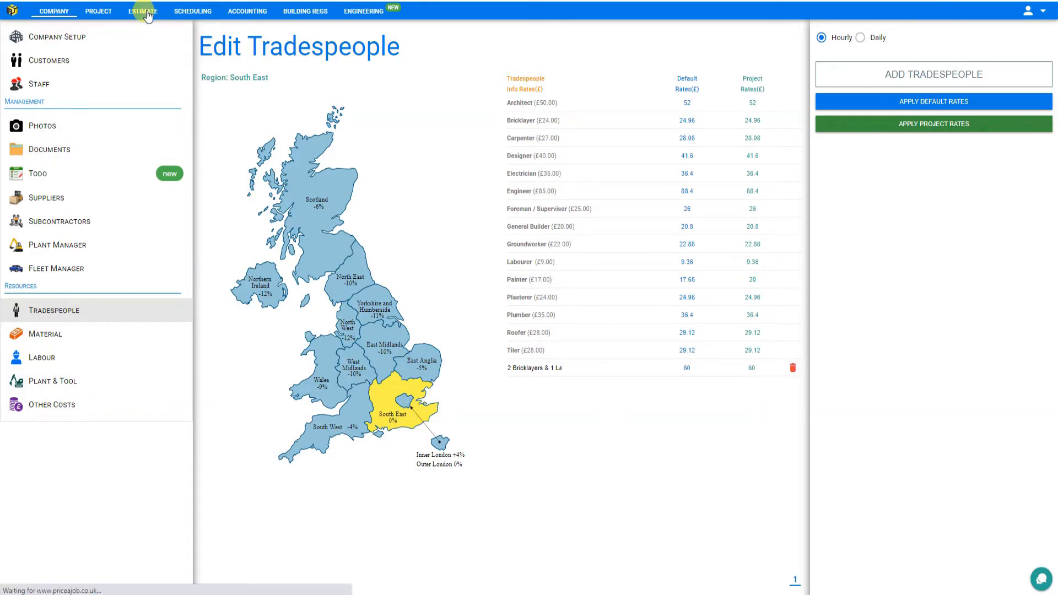
pyautogui.click(79, 133)
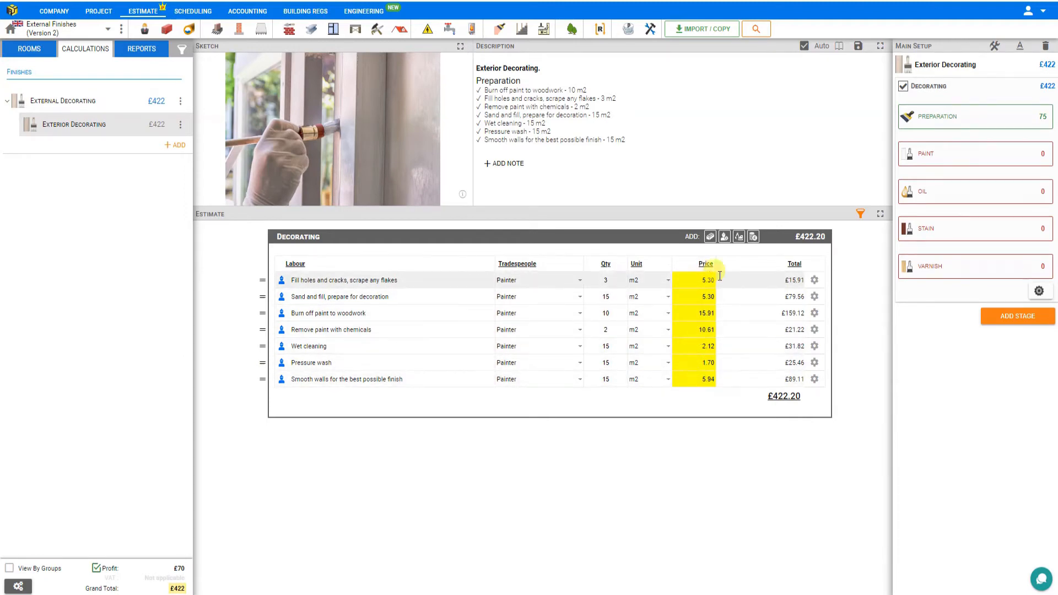
pyautogui.click(814, 280)
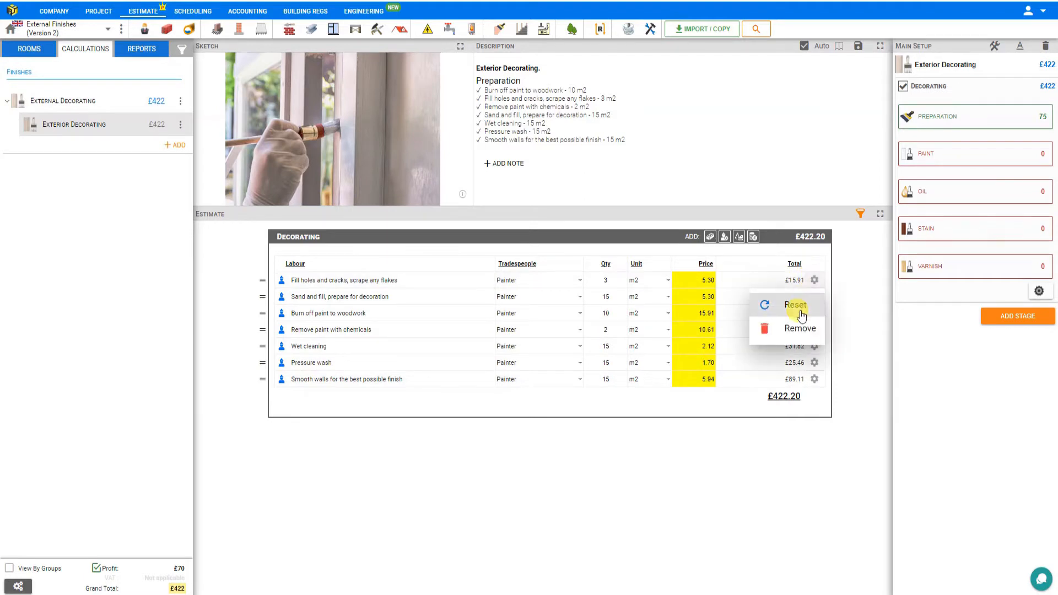
pyautogui.click(795, 305)
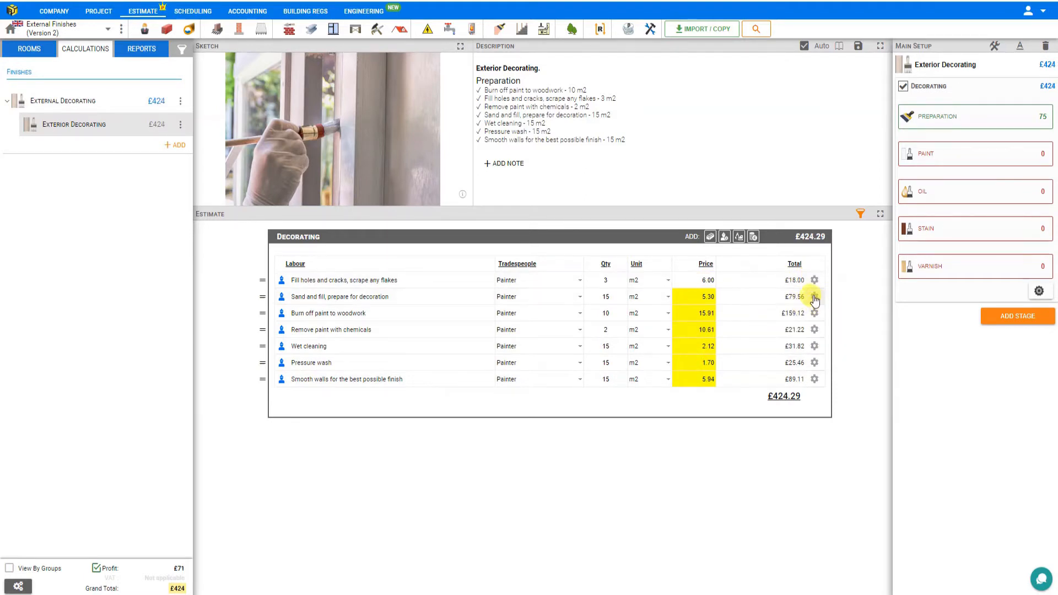
pyautogui.click(814, 296)
pyautogui.click(798, 321)
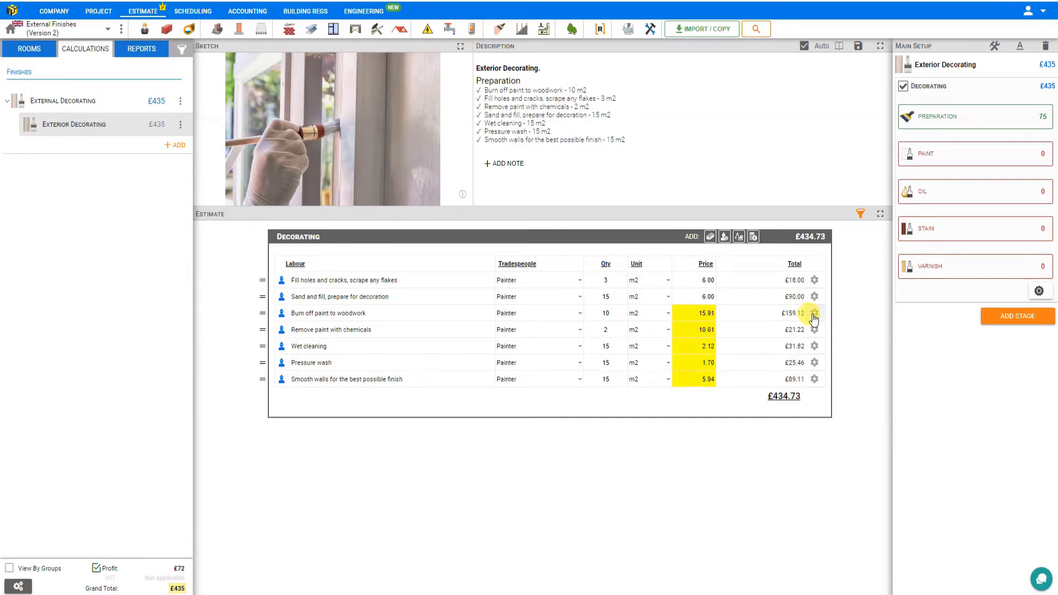
pyautogui.click(814, 313)
pyautogui.click(796, 338)
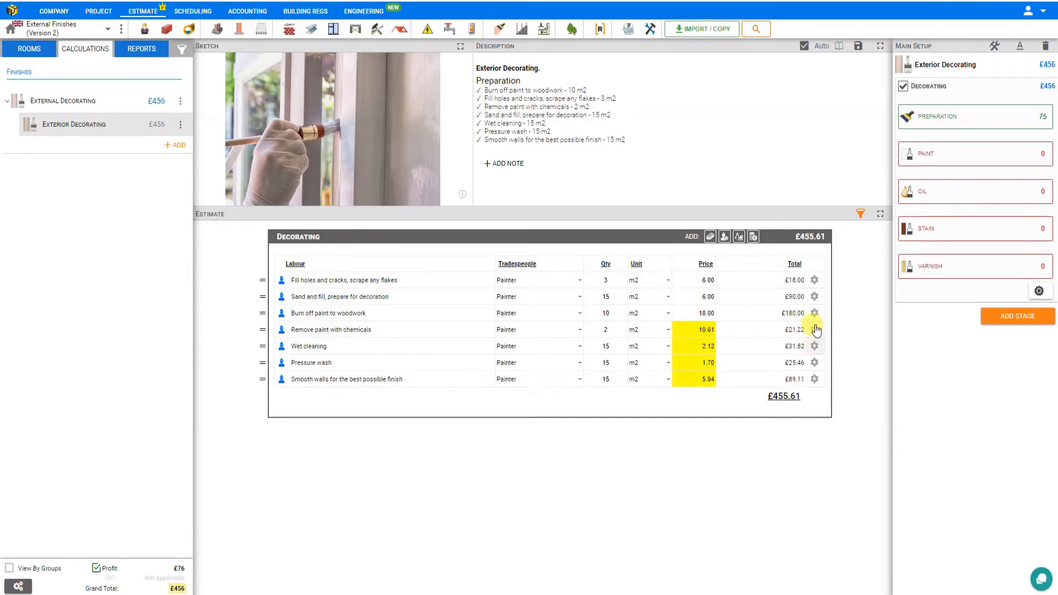
# Step: Reset the labour prices for chemical paint removal, wet cleaning, pressure wash and smoothing walls
pyautogui.click(814, 329)
pyautogui.click(795, 352)
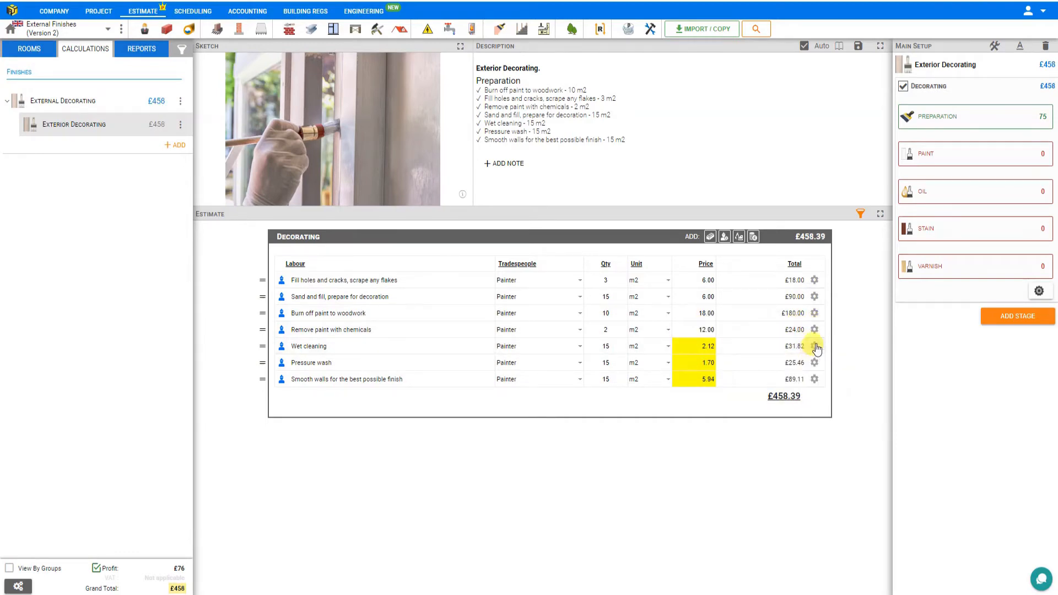
pyautogui.click(814, 346)
pyautogui.click(796, 370)
pyautogui.click(814, 363)
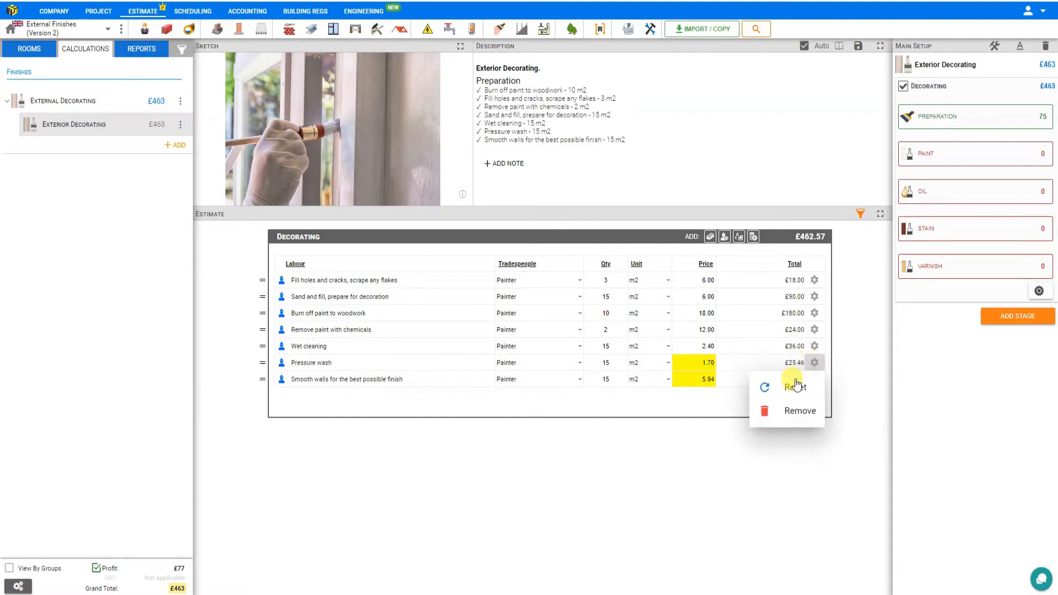
pyautogui.click(796, 385)
pyautogui.click(814, 379)
pyautogui.click(795, 403)
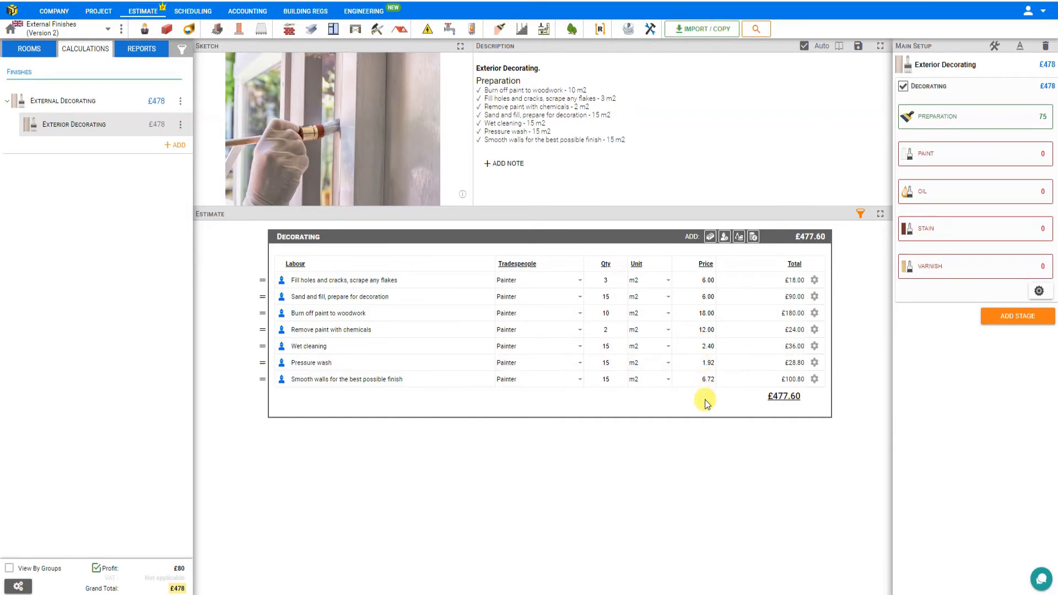
# Step: Examine the paint task categories in the Exterior Decorating module, from doors, windows and stairs to fascia, soffit, gutters and downpipes
pyautogui.click(937, 159)
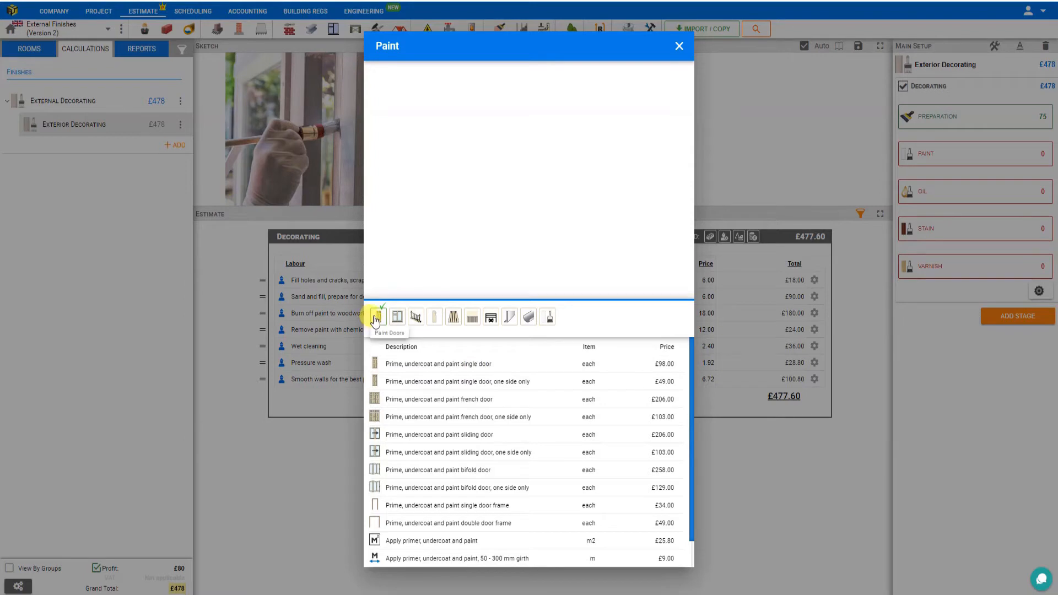
pyautogui.click(398, 318)
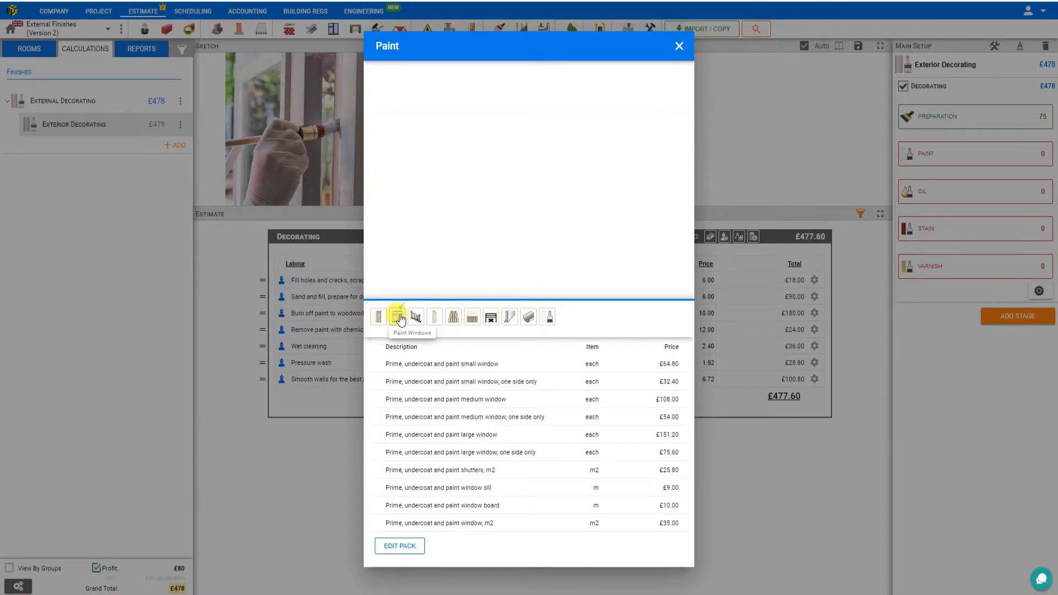
pyautogui.click(416, 317)
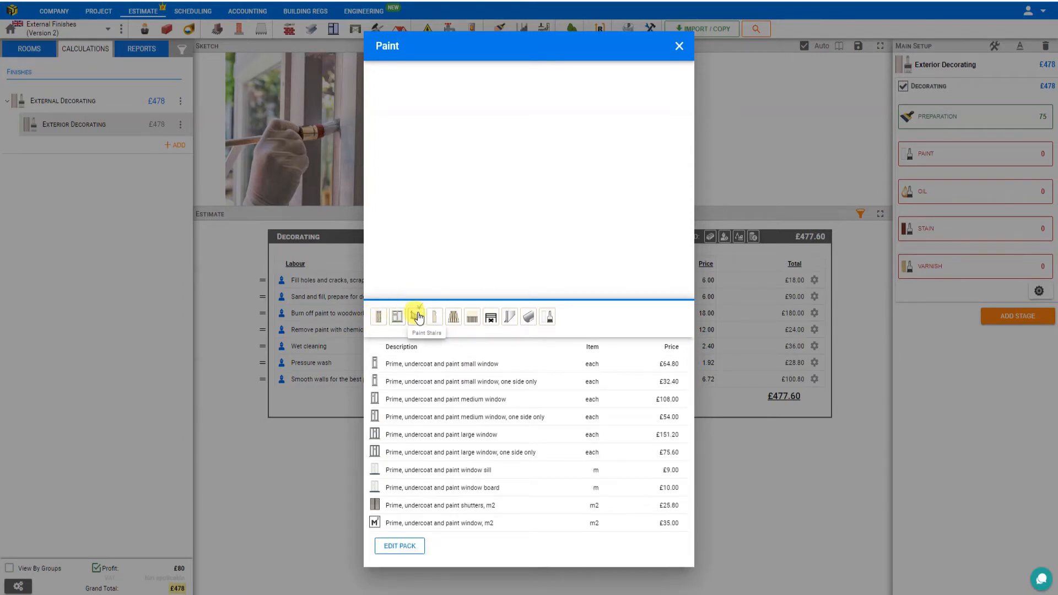
pyautogui.click(436, 318)
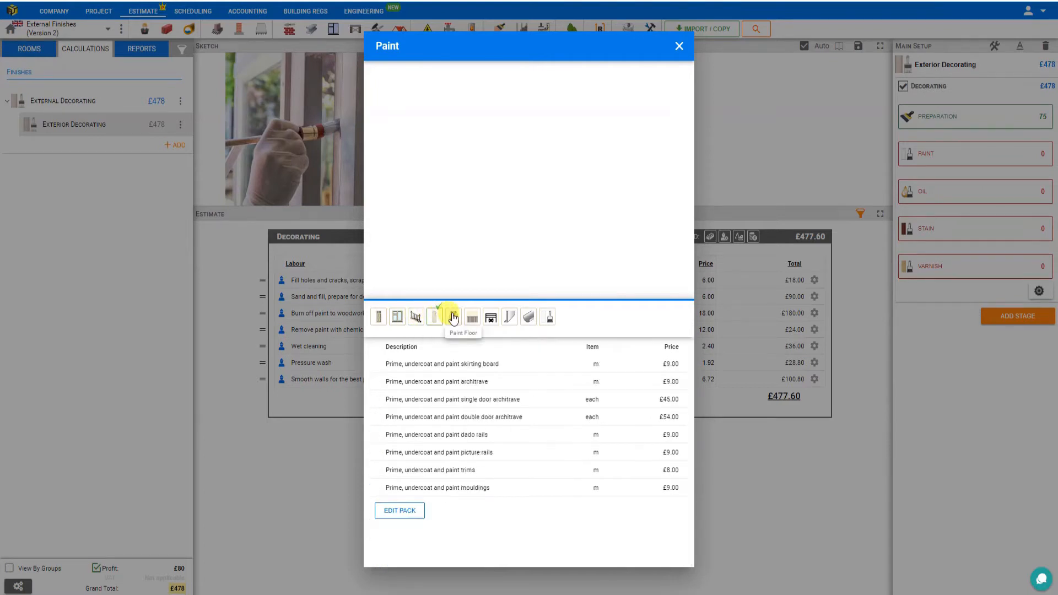
pyautogui.click(453, 318)
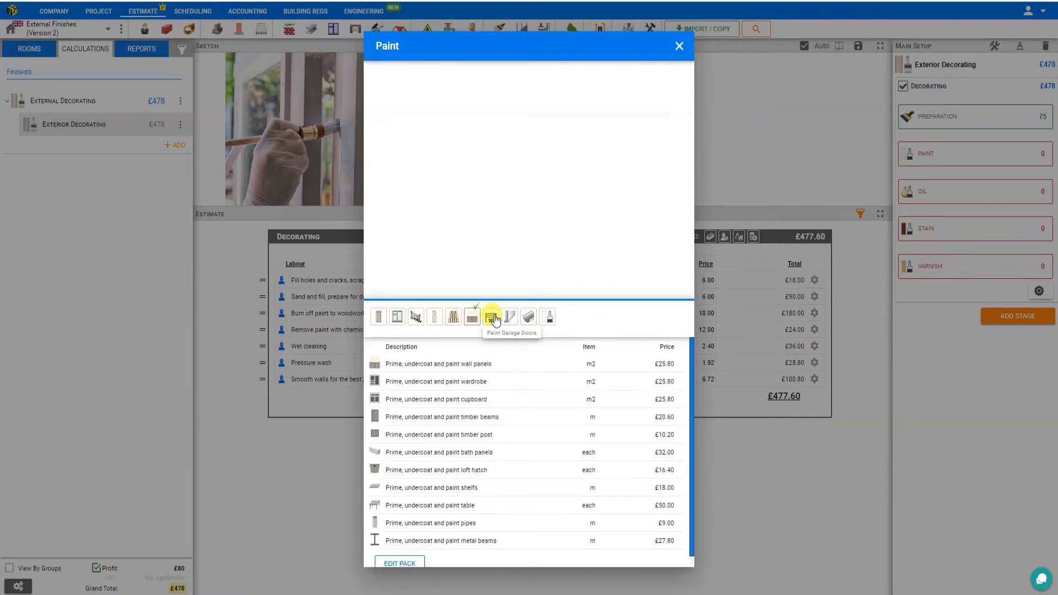
pyautogui.click(495, 320)
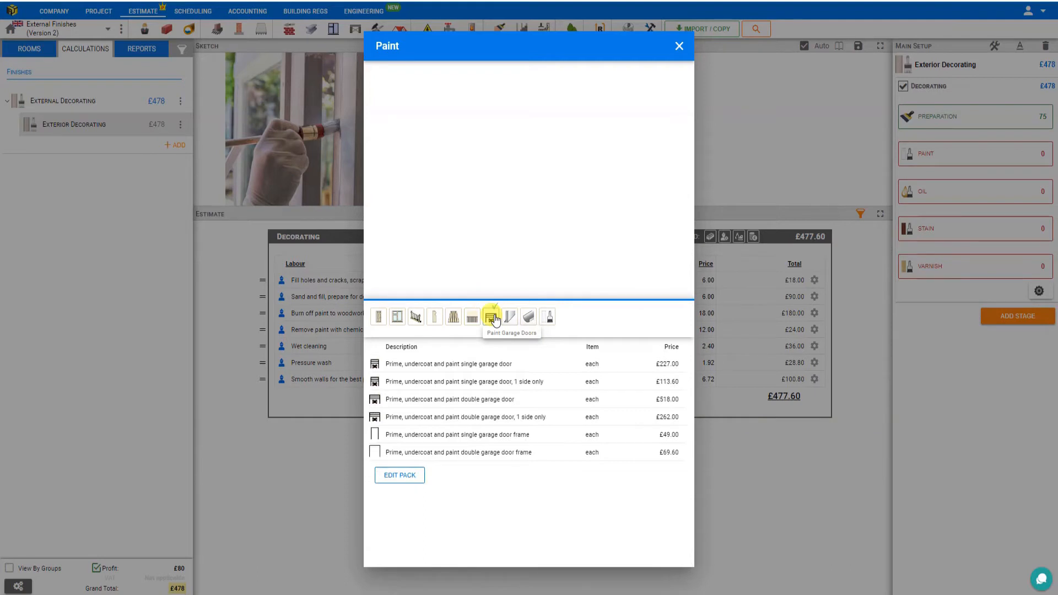
pyautogui.click(510, 319)
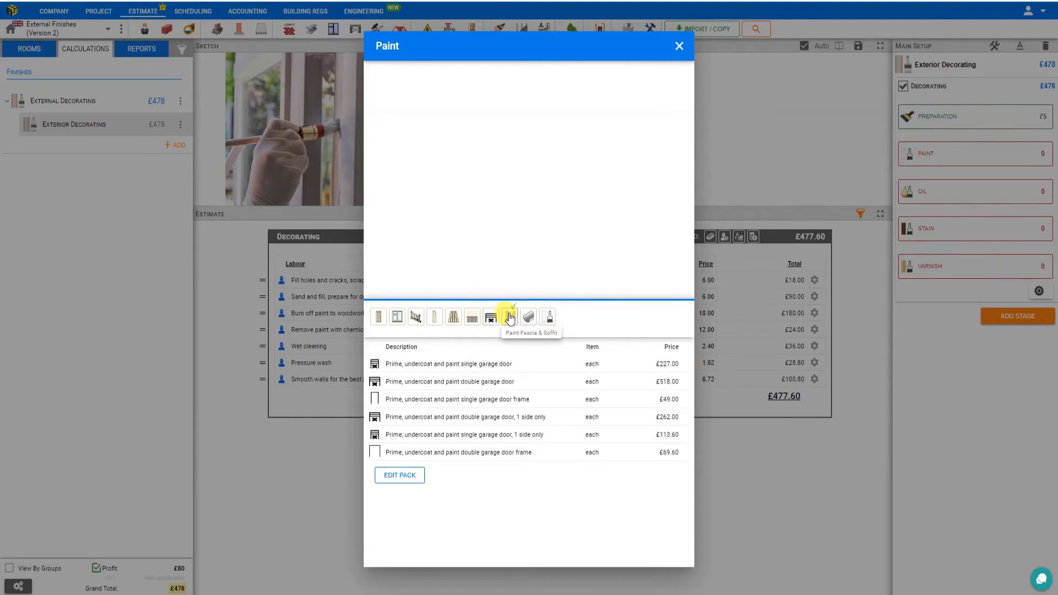
pyautogui.click(528, 317)
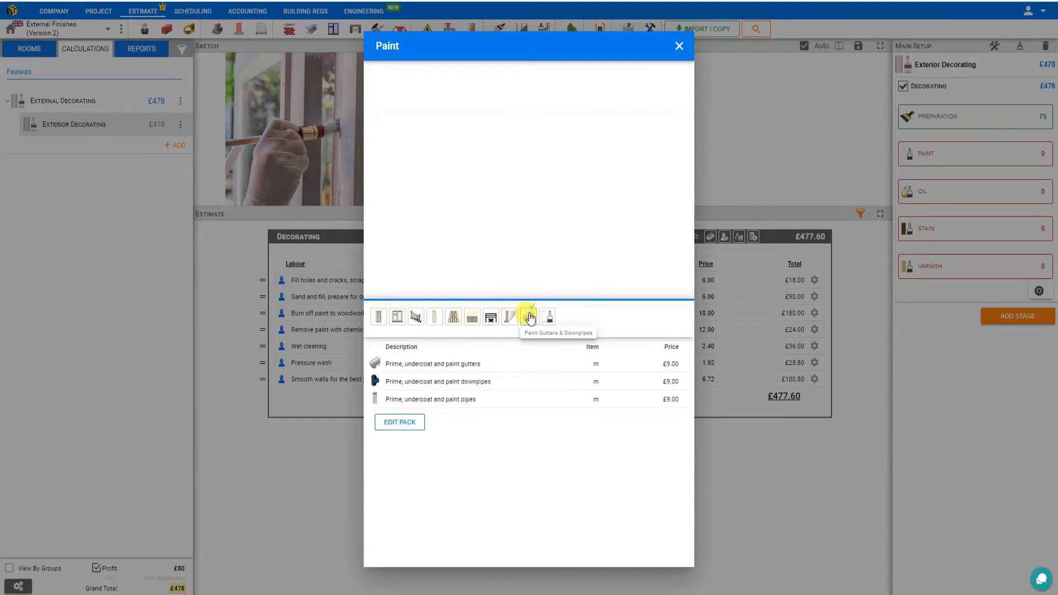
# Step: Add the outdoor task to prime, undercoat and paint cladding, with a quantity of 15 m2
pyautogui.click(549, 317)
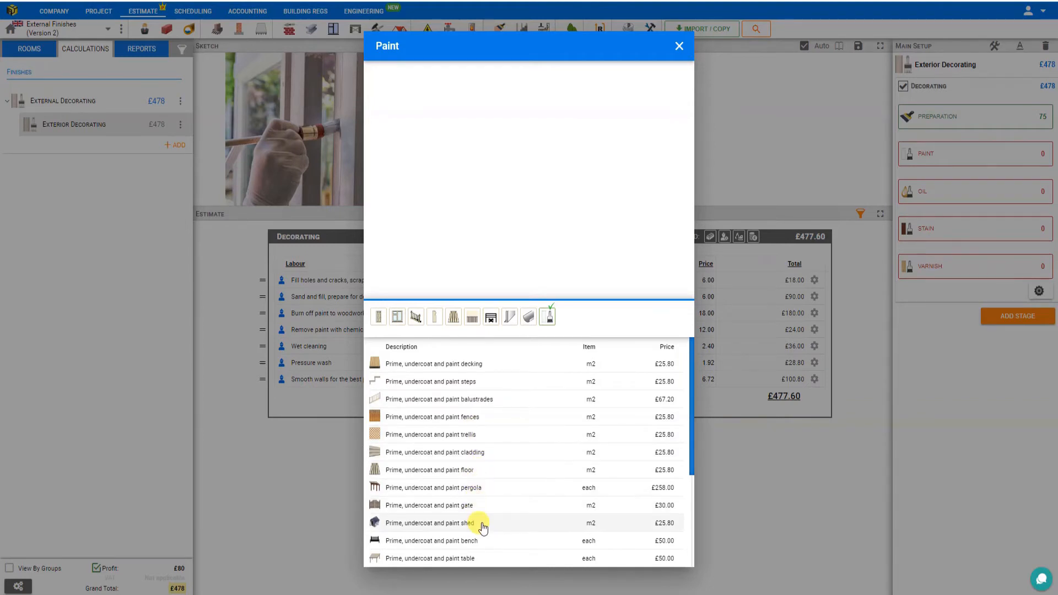
pyautogui.scroll(-3, 483, 550)
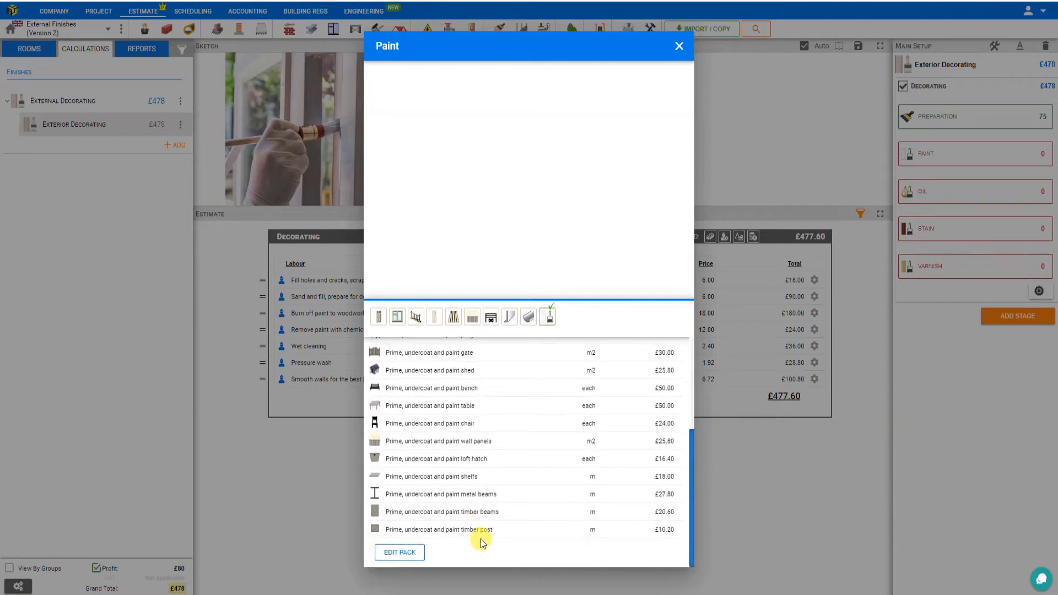
pyautogui.scroll(3, 482, 542)
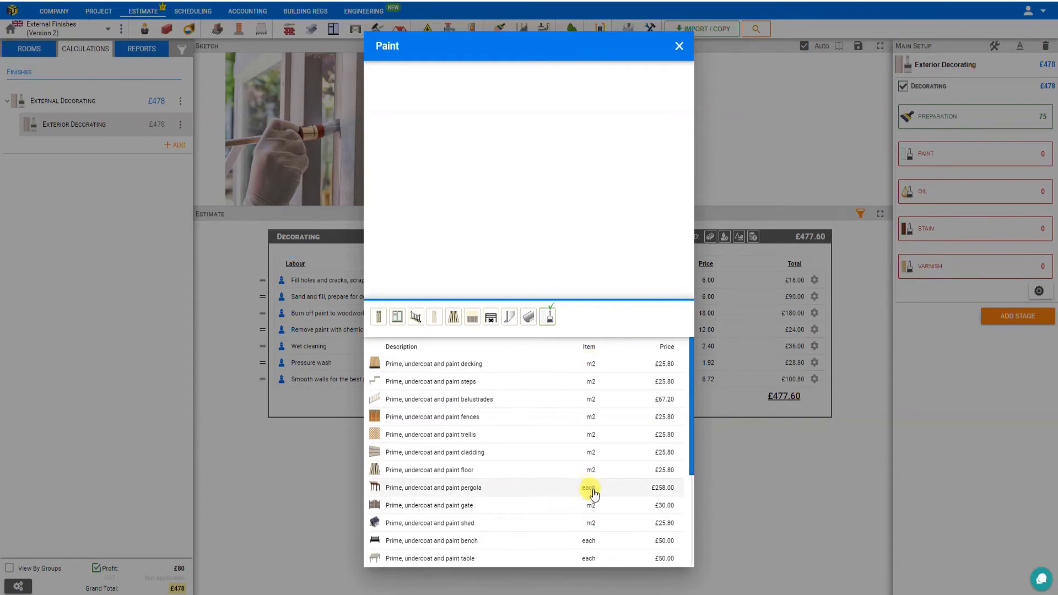
pyautogui.click(468, 456)
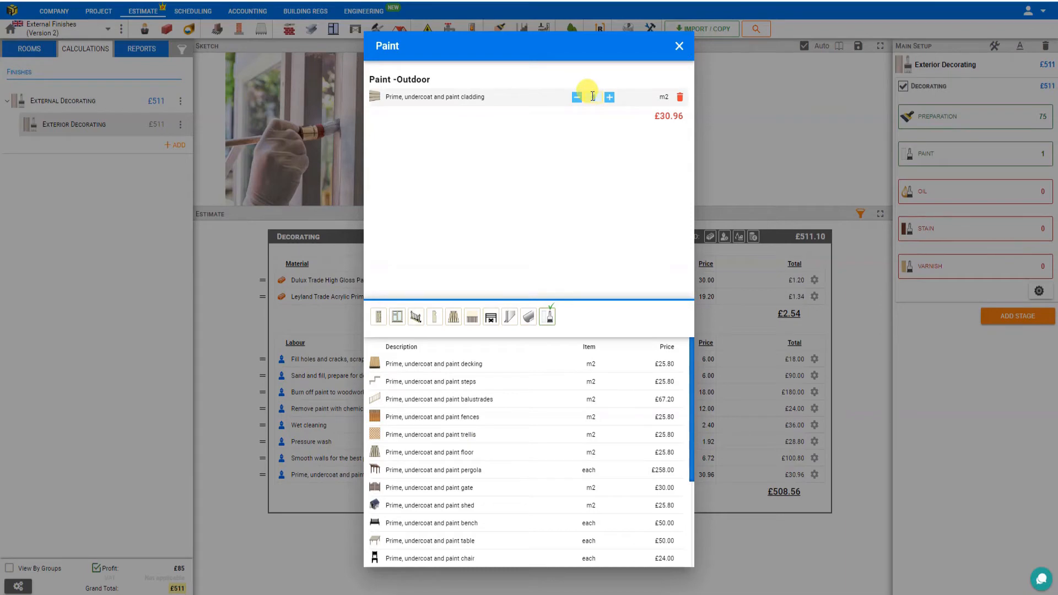
pyautogui.write('5')
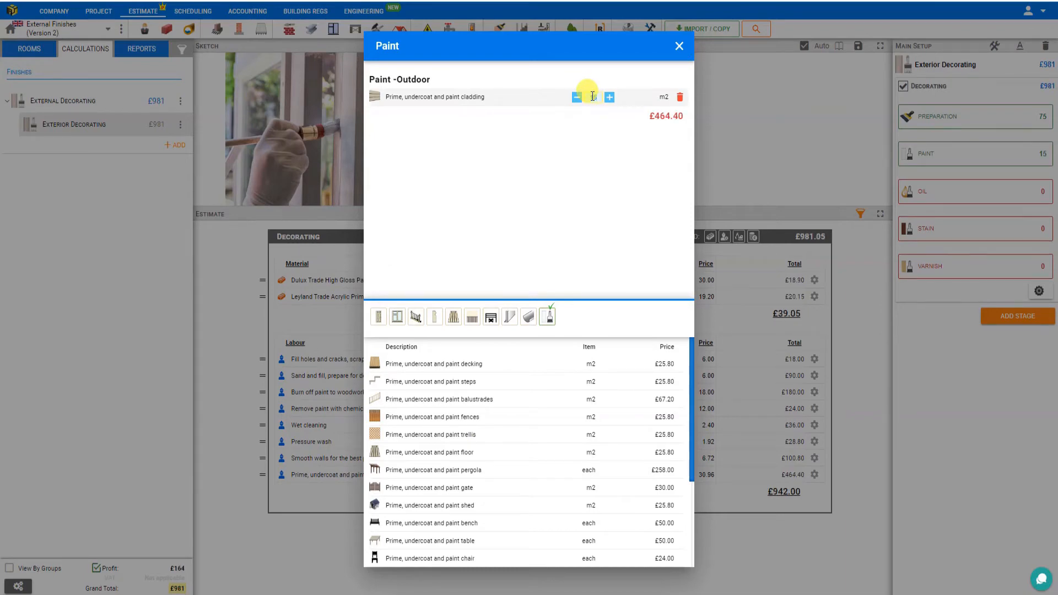
pyautogui.click(679, 46)
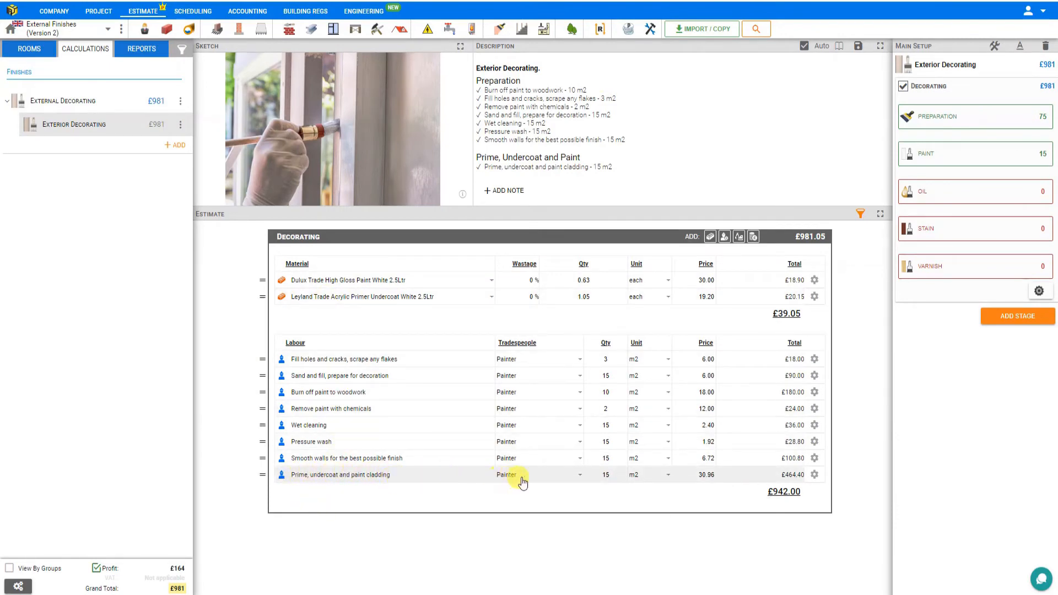
# Step: Review the alternative products offered for the high gloss paint and the acrylic primer undercoat without changing either material
pyautogui.click(359, 283)
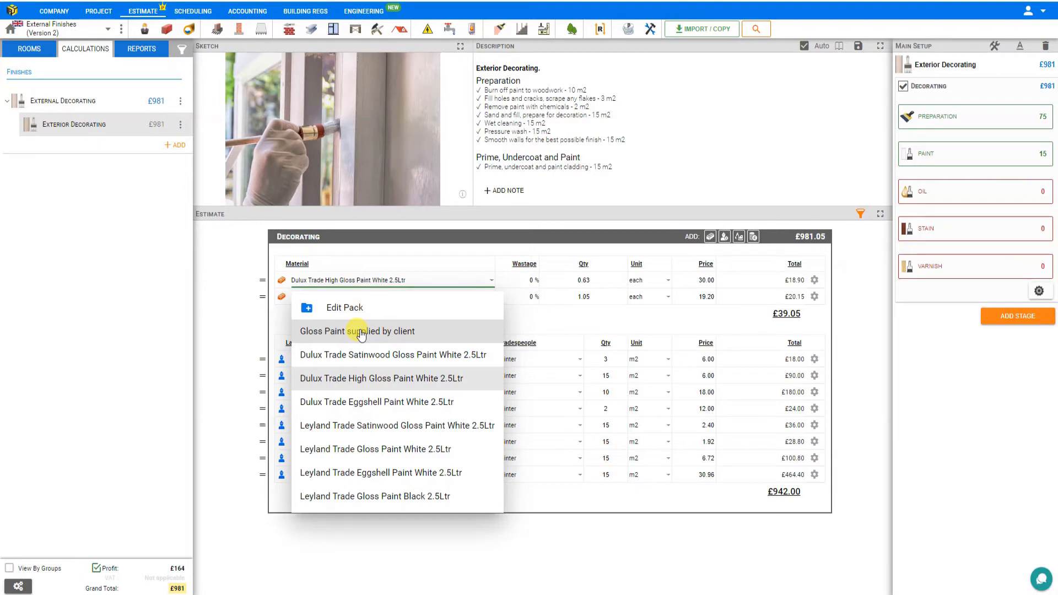
pyautogui.click(351, 281)
pyautogui.click(348, 297)
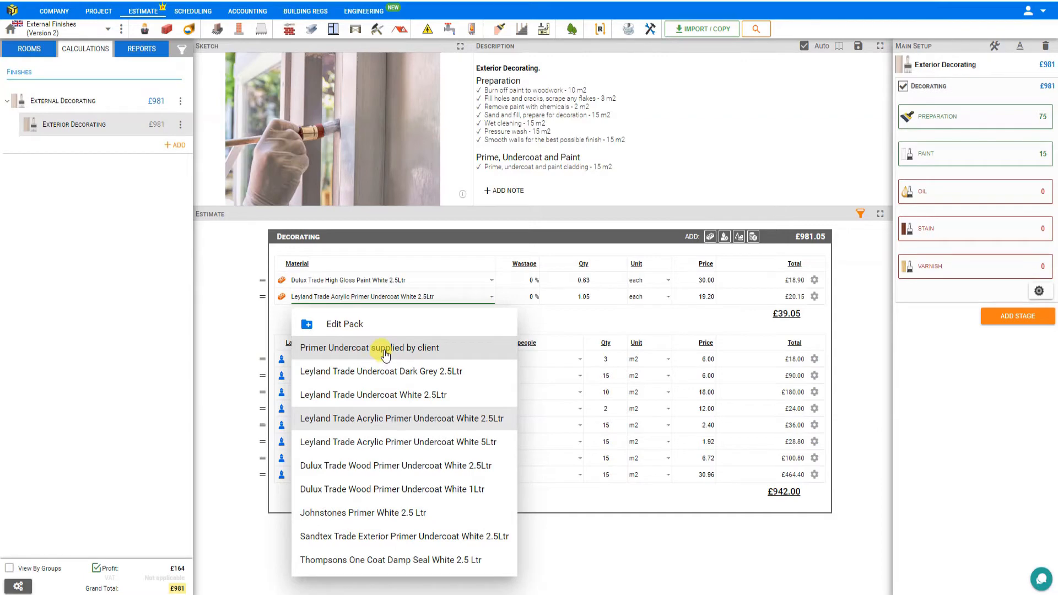
pyautogui.click(380, 297)
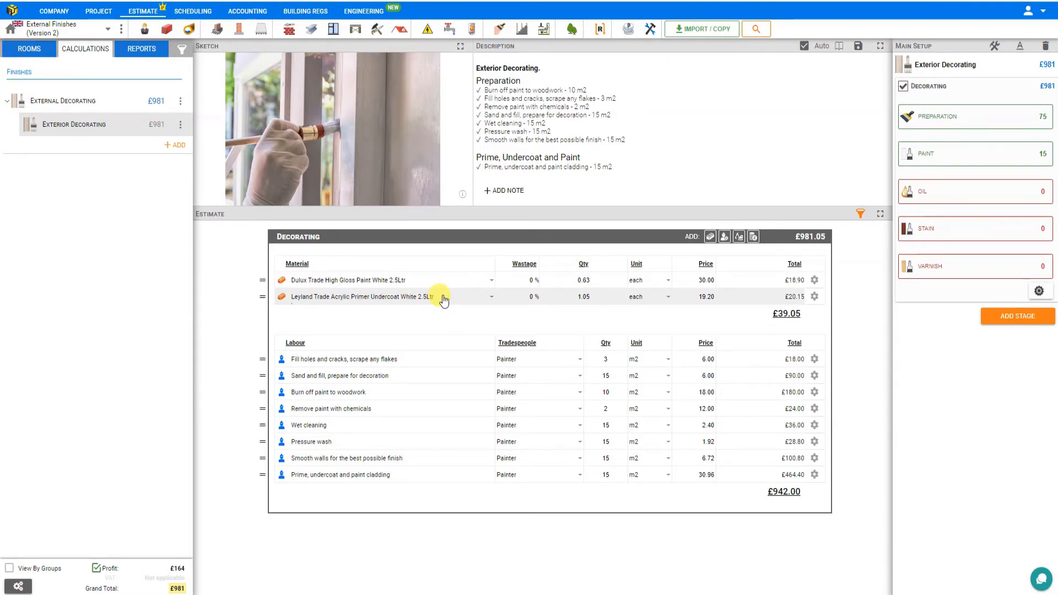
# Step: Visit the supplier's website for the Dulux Trade High Gloss Paint and check its product details and specifications
pyautogui.click(814, 281)
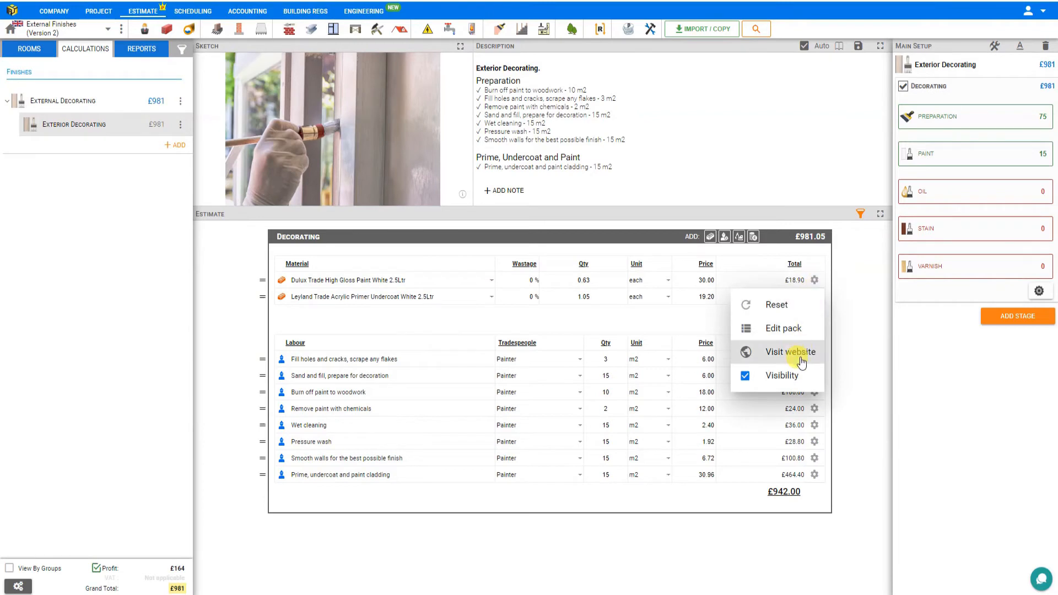
pyautogui.click(749, 352)
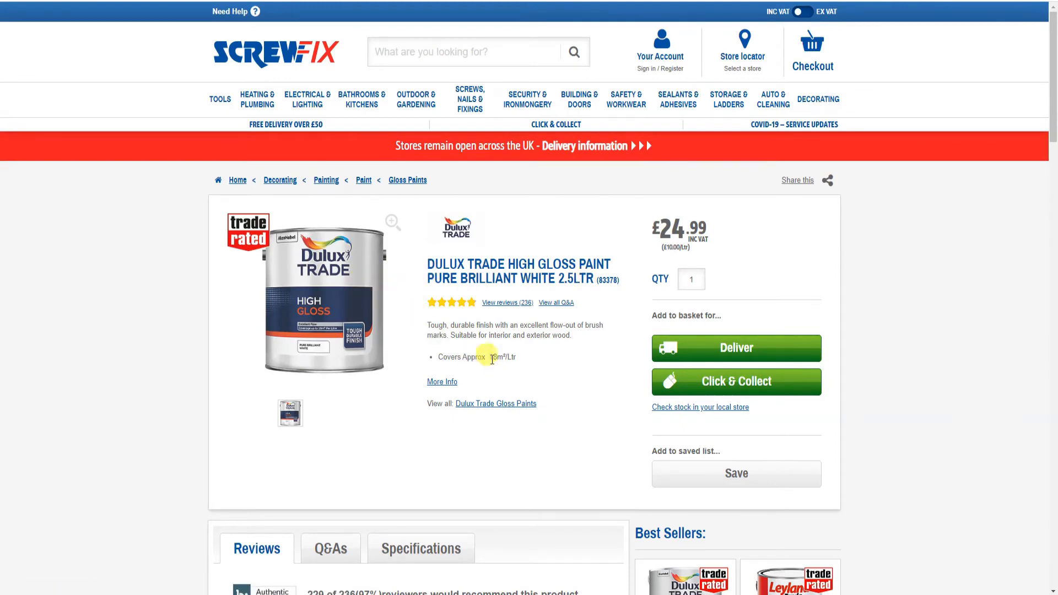
pyautogui.scroll(-3, 516, 360)
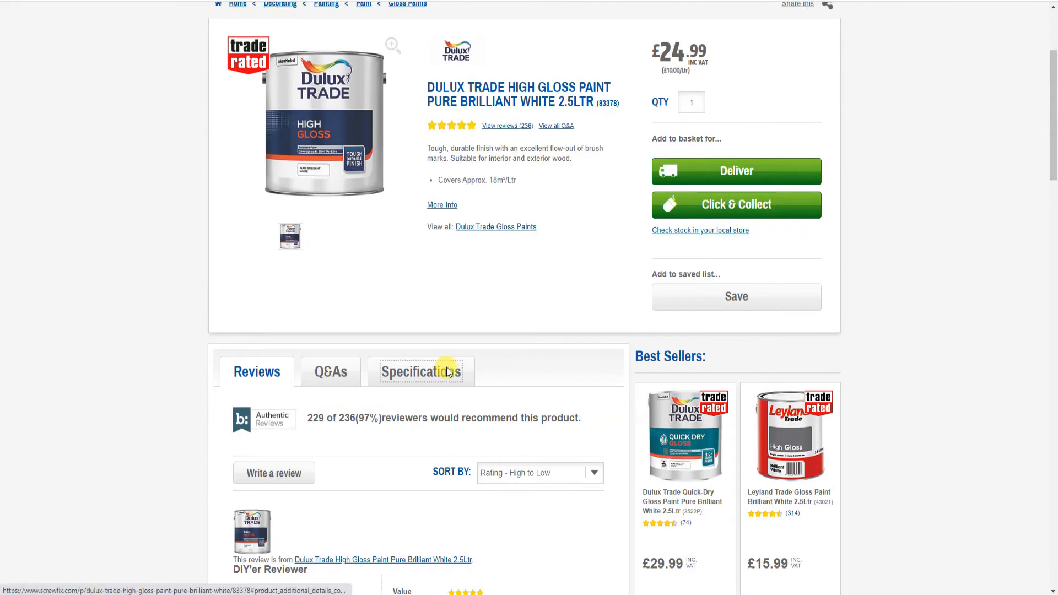
pyautogui.click(449, 371)
pyautogui.scroll(3, 490, 331)
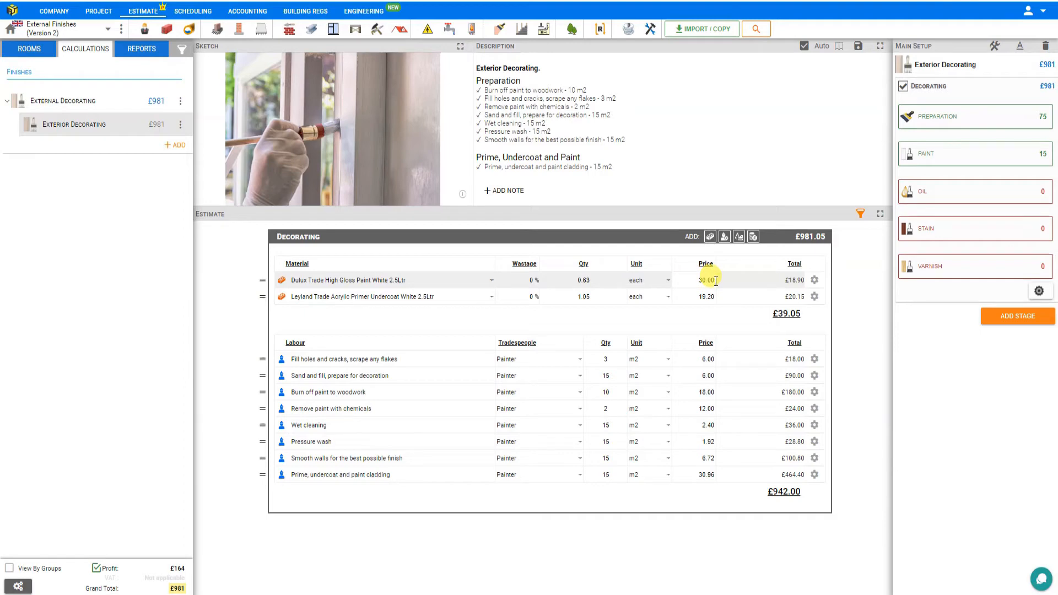
# Step: Set the project to VAT registered in its VAT and profit settings, switching the added profit off and back on
pyautogui.click(20, 586)
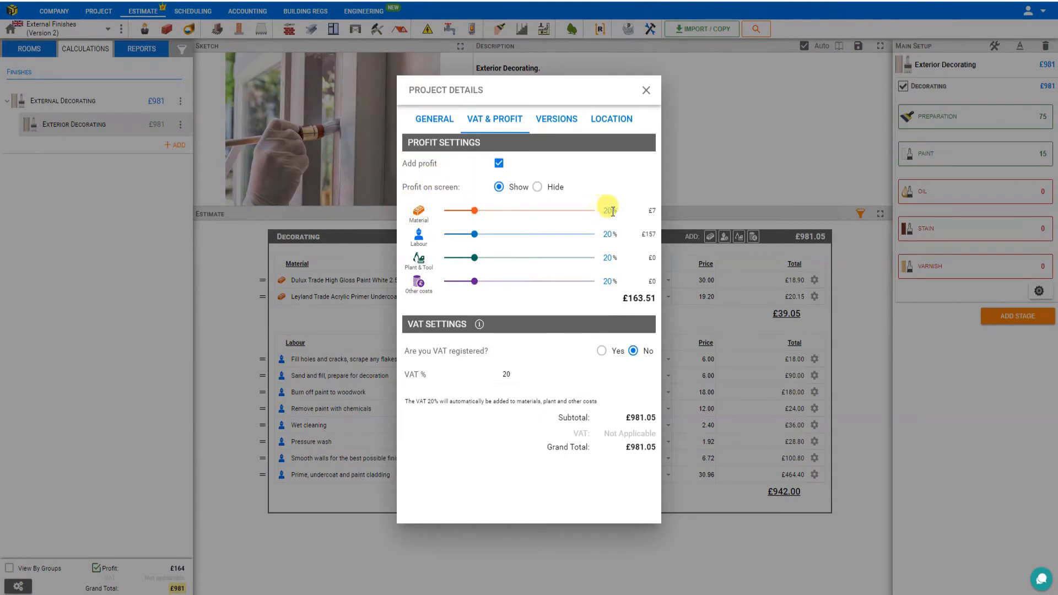
pyautogui.click(499, 164)
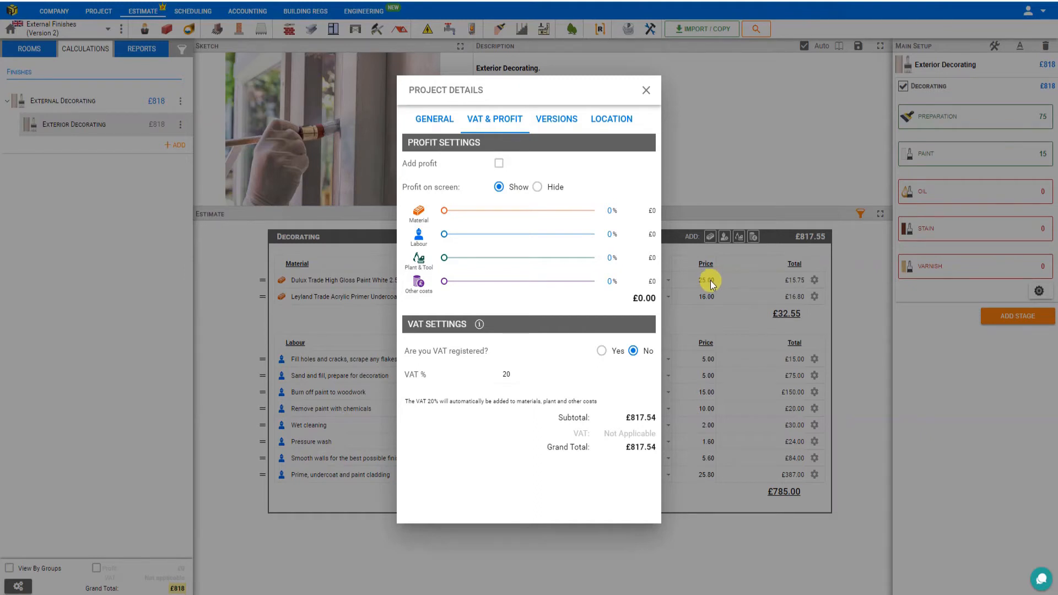
pyautogui.click(601, 350)
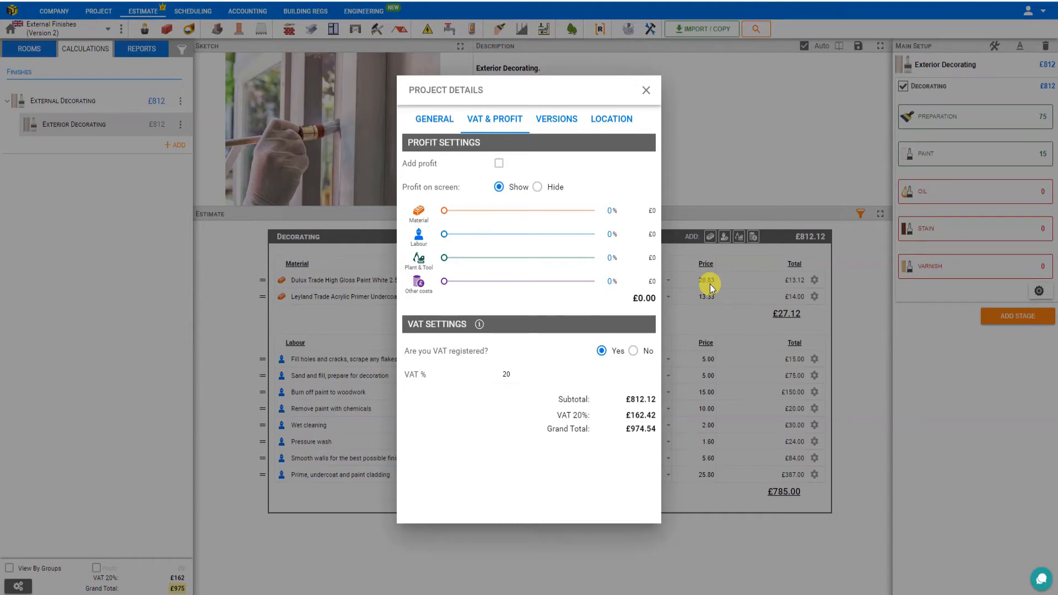
pyautogui.click(499, 164)
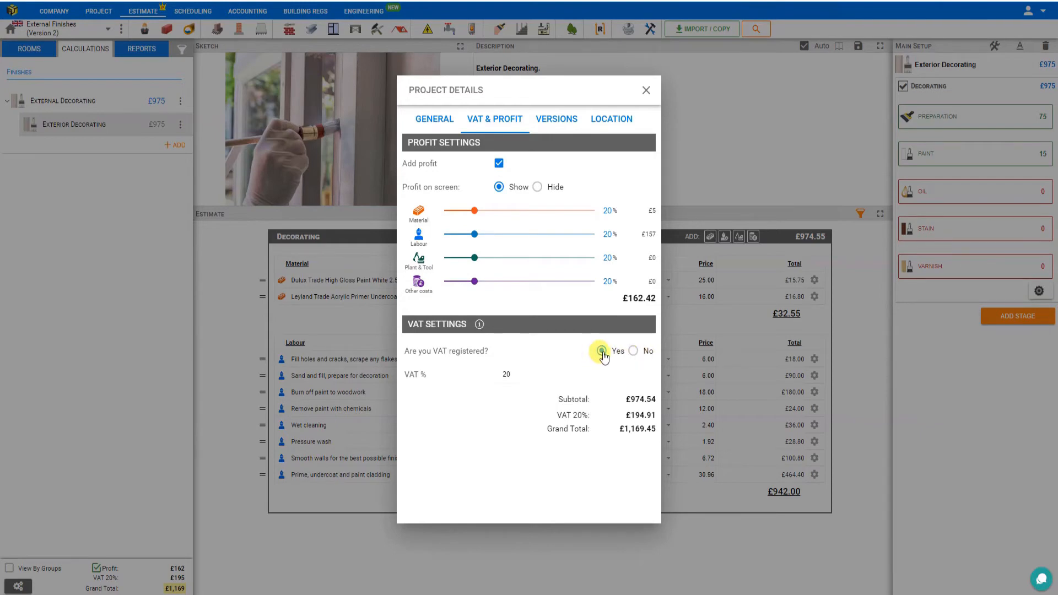
pyautogui.click(646, 90)
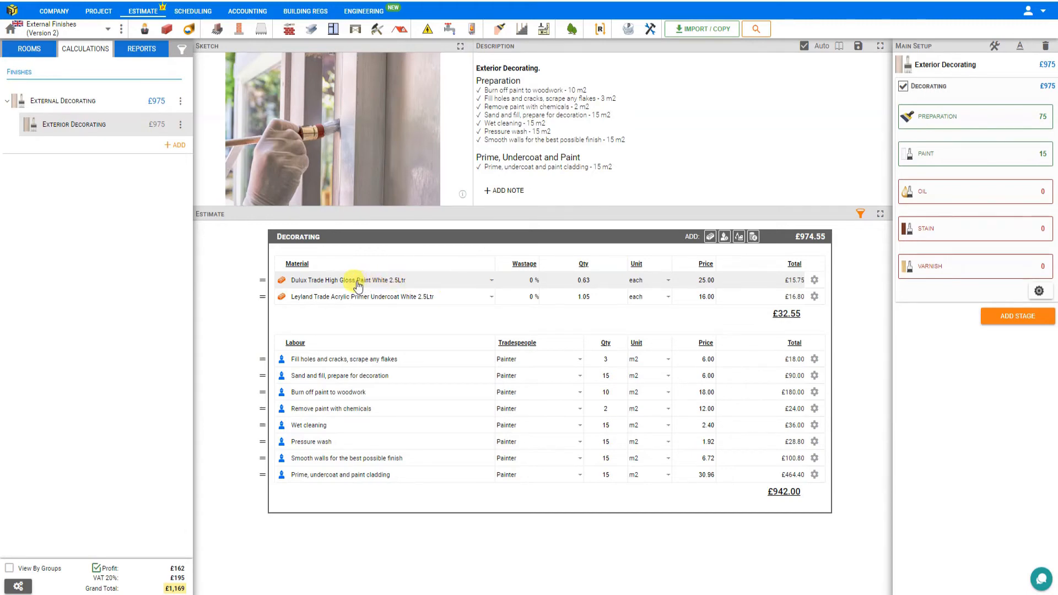
# Step: Set the Dulux high gloss paint quantity to 1 and the Leyland acrylic primer undercoat quantity to 2
pyautogui.doubleClick(586, 280)
pyautogui.write('1')
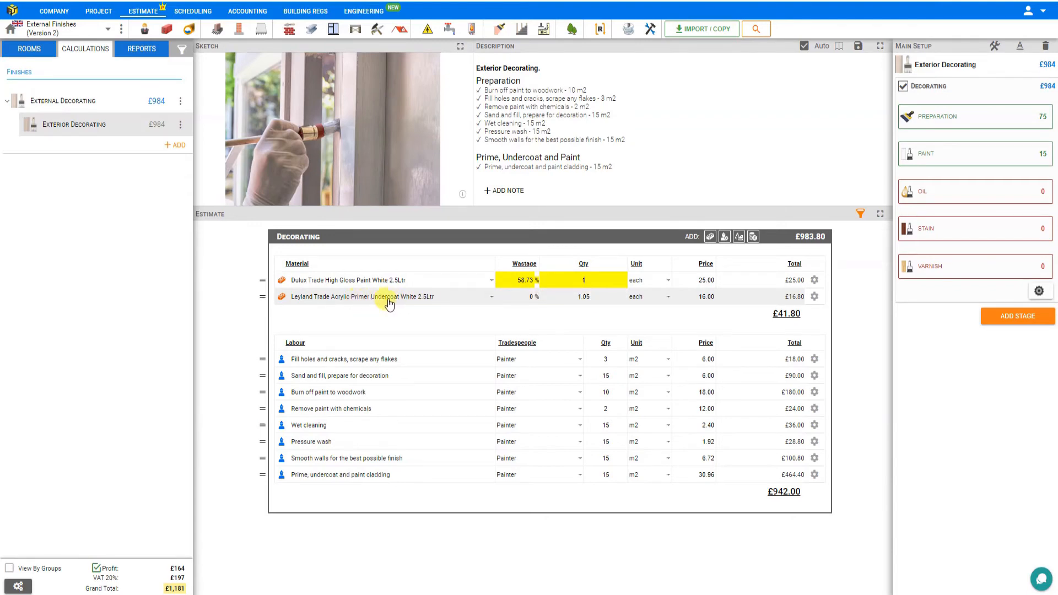
pyautogui.moveTo(593, 299); pyautogui.dragTo(577, 299)
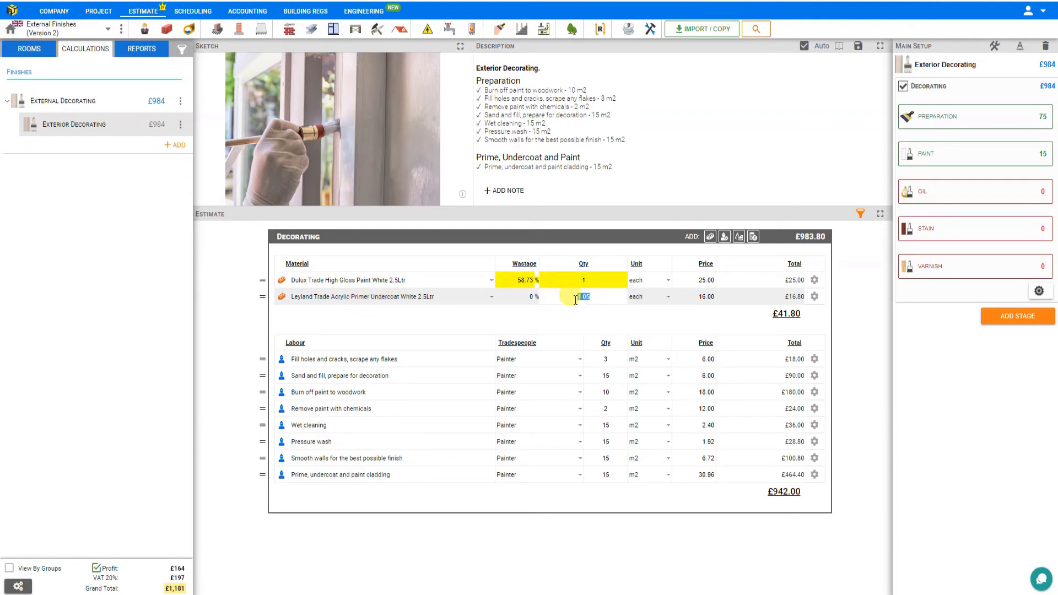
pyautogui.write('2')
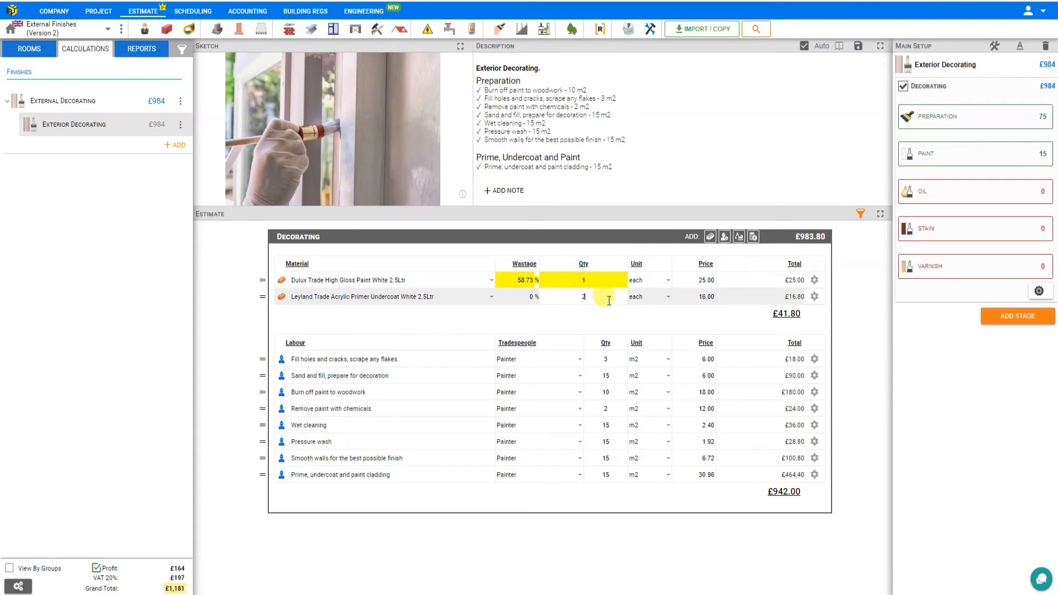
pyautogui.press('Tab')
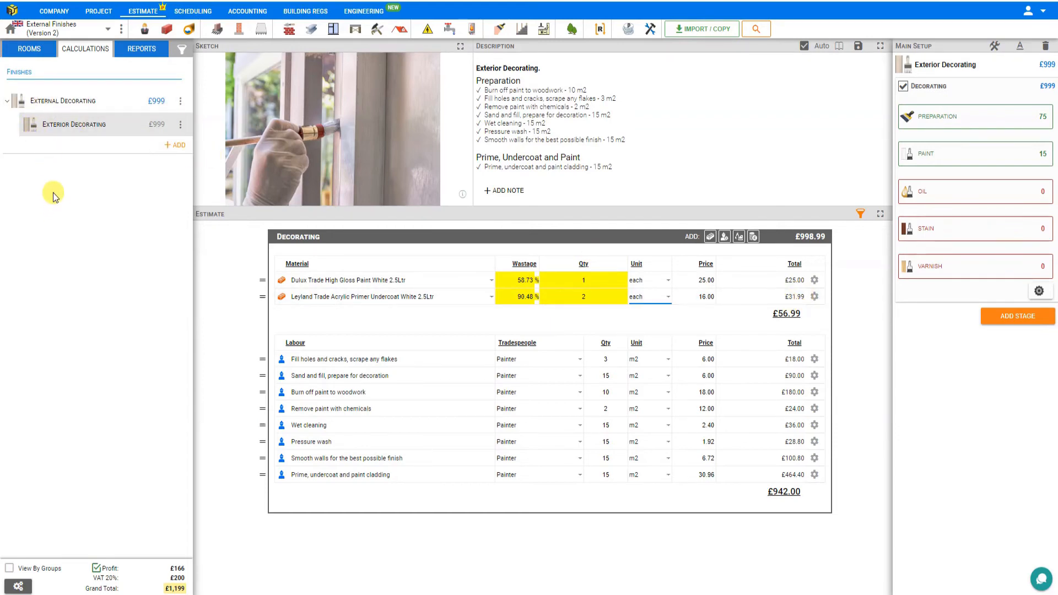
# Step: Reset the Dulux high gloss paint and Leyland primer undercoat lines to their calculated quantities
pyautogui.click(815, 281)
pyautogui.click(789, 304)
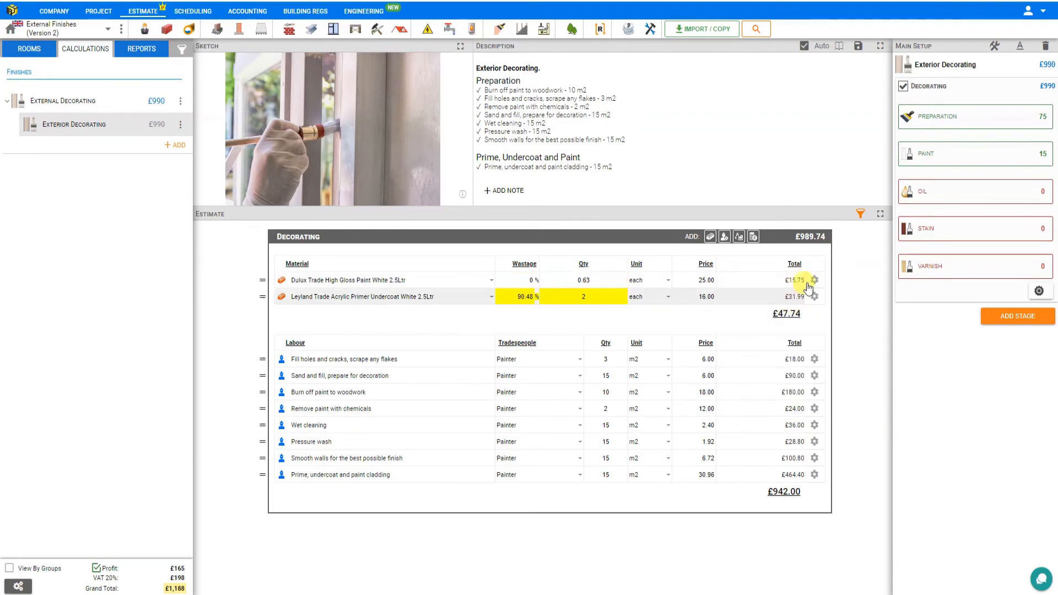
pyautogui.click(814, 297)
pyautogui.click(795, 318)
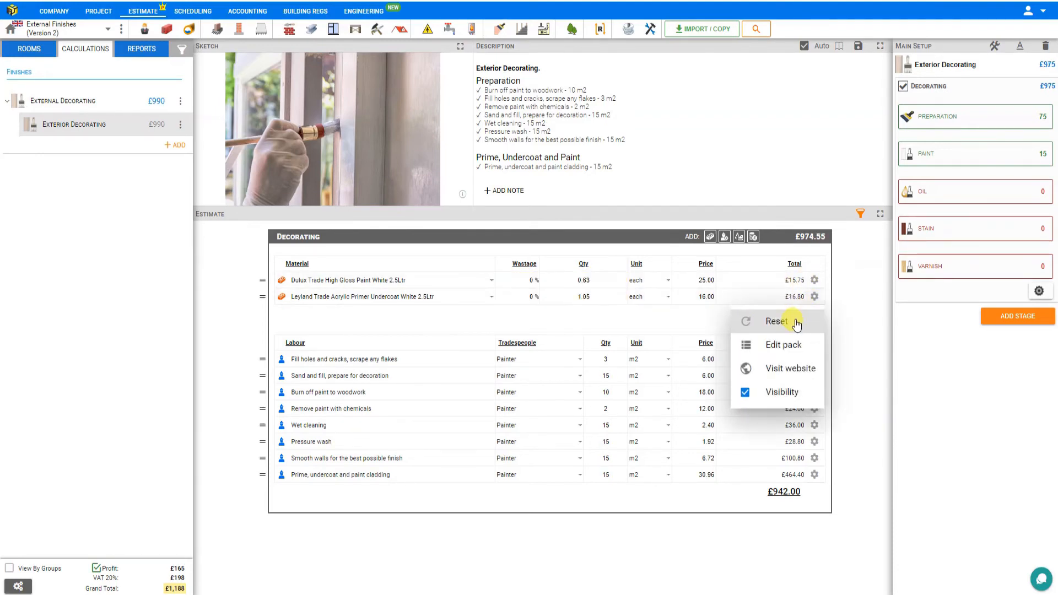
# Step: Round the material quantities up again to 1 for the high gloss paint and 2 for the primer undercoat
pyautogui.click(585, 279)
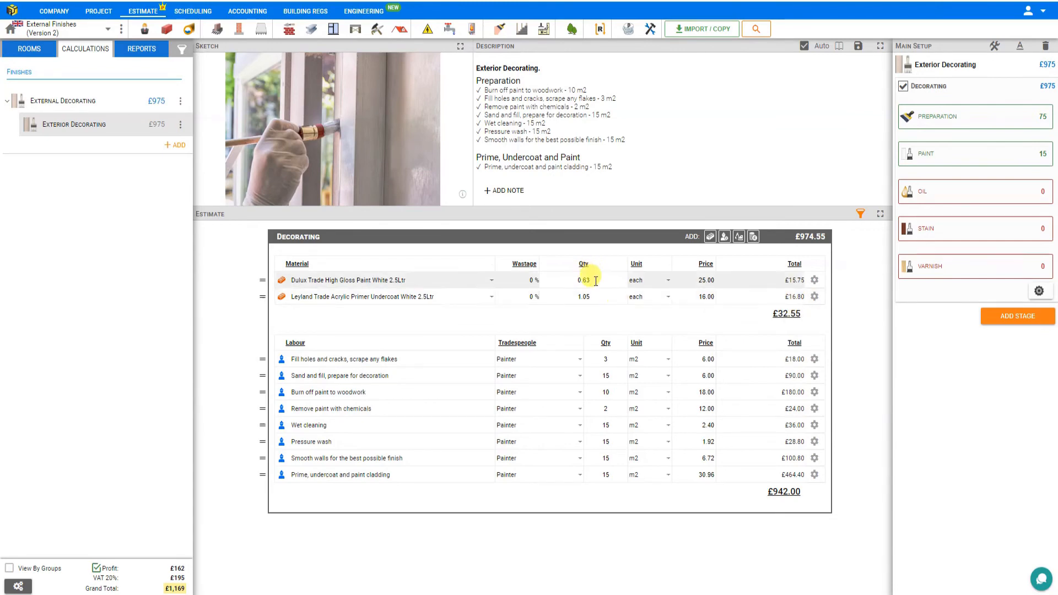
pyautogui.moveTo(585, 279); pyautogui.dragTo(556, 278)
pyautogui.write('1')
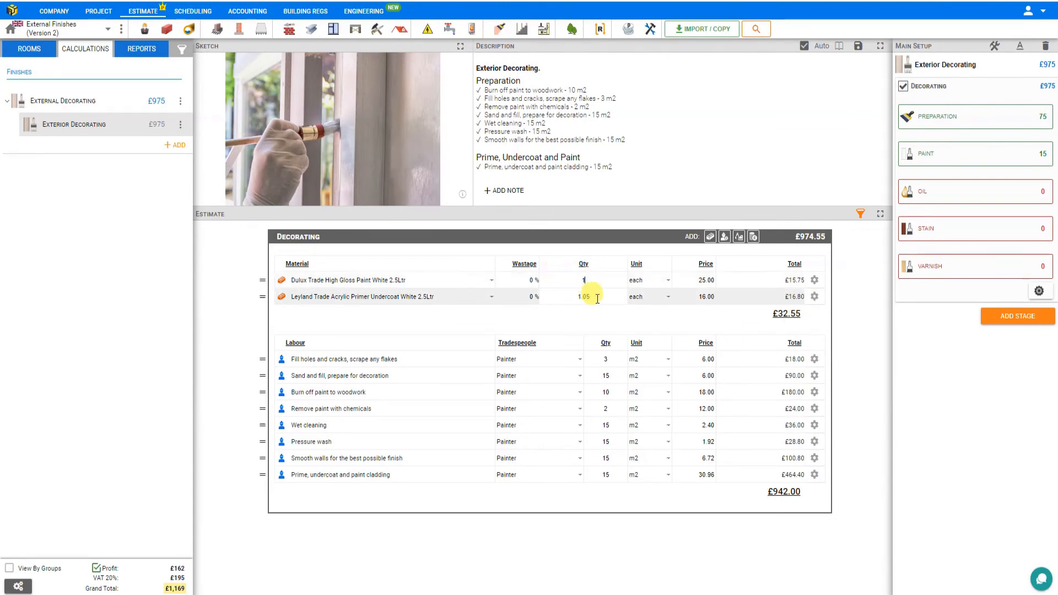
pyautogui.click(575, 296)
pyautogui.write('2')
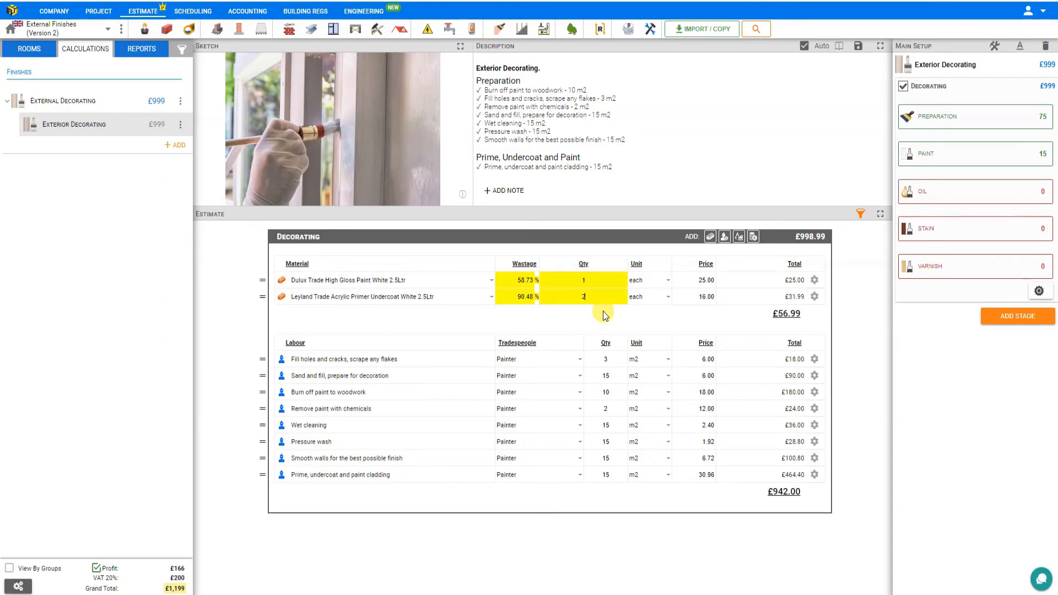
pyautogui.click(602, 311)
# Step: Add the door oiling task to apply 2 coats of oil, with a quantity of 15 m2
pyautogui.click(952, 196)
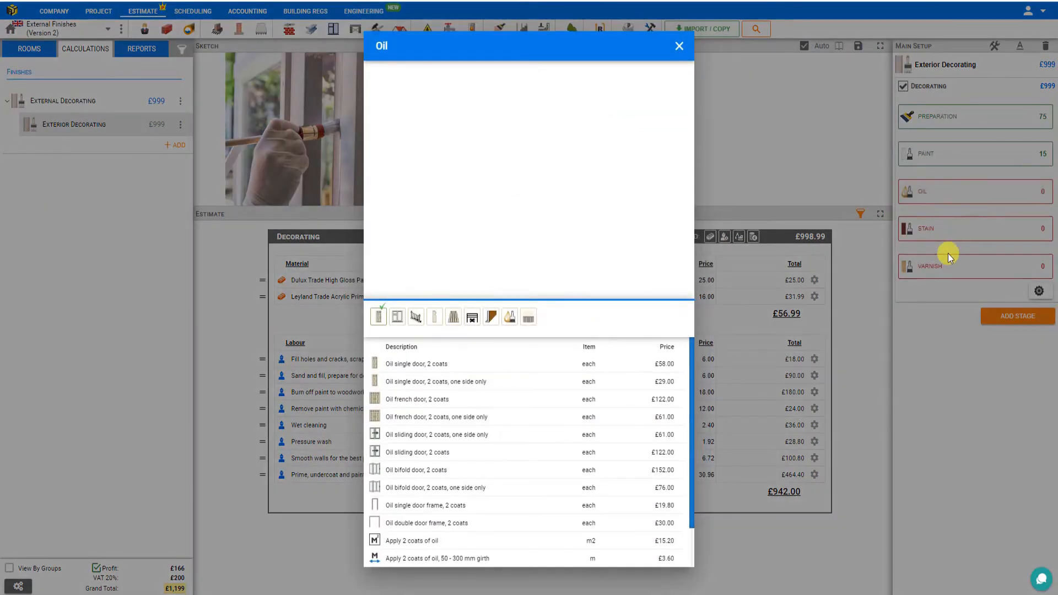
pyautogui.click(396, 317)
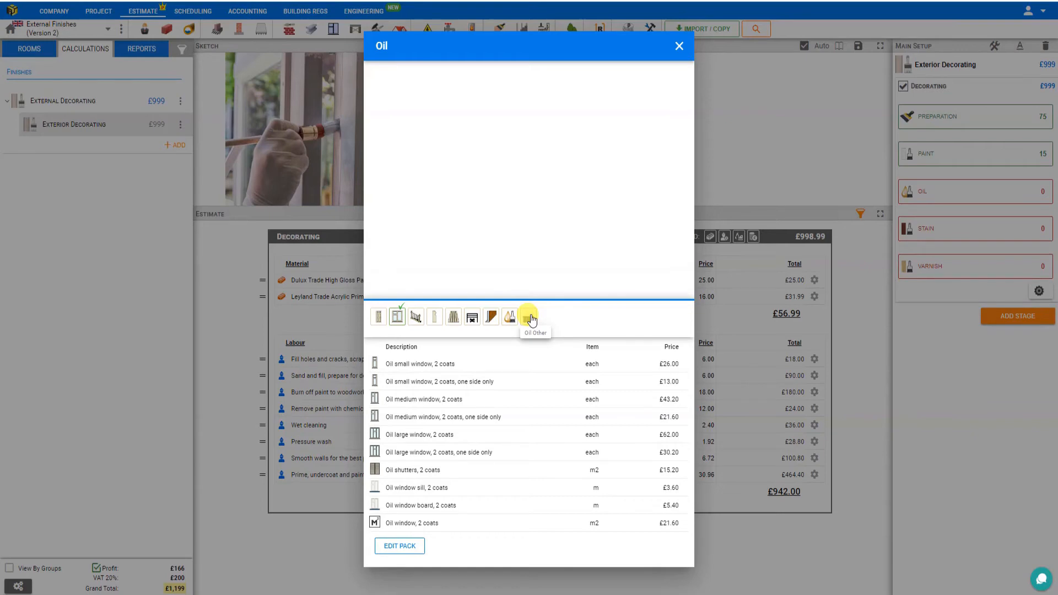
pyautogui.click(379, 318)
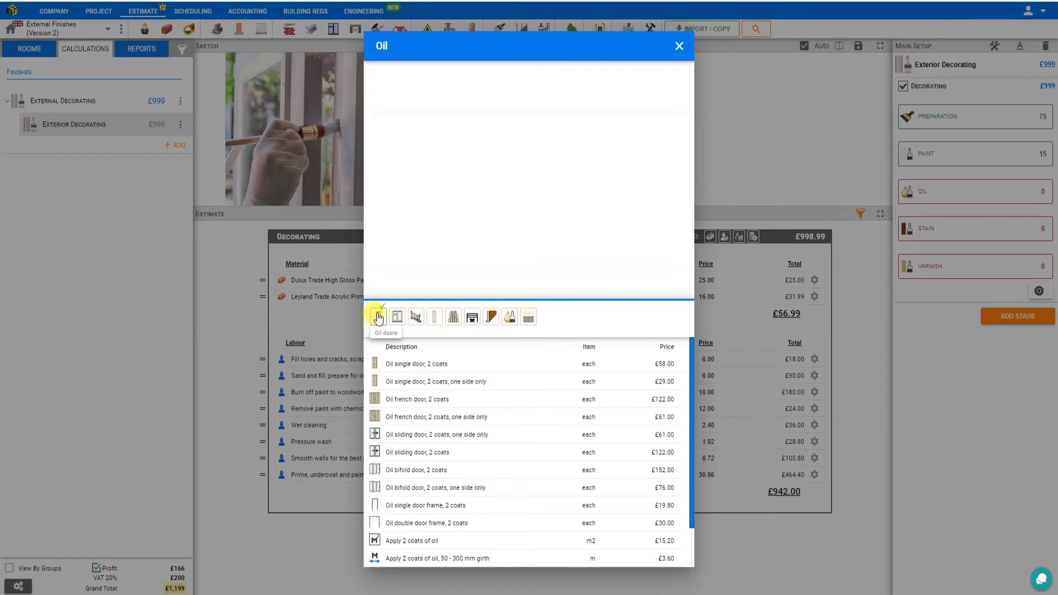
pyautogui.click(413, 547)
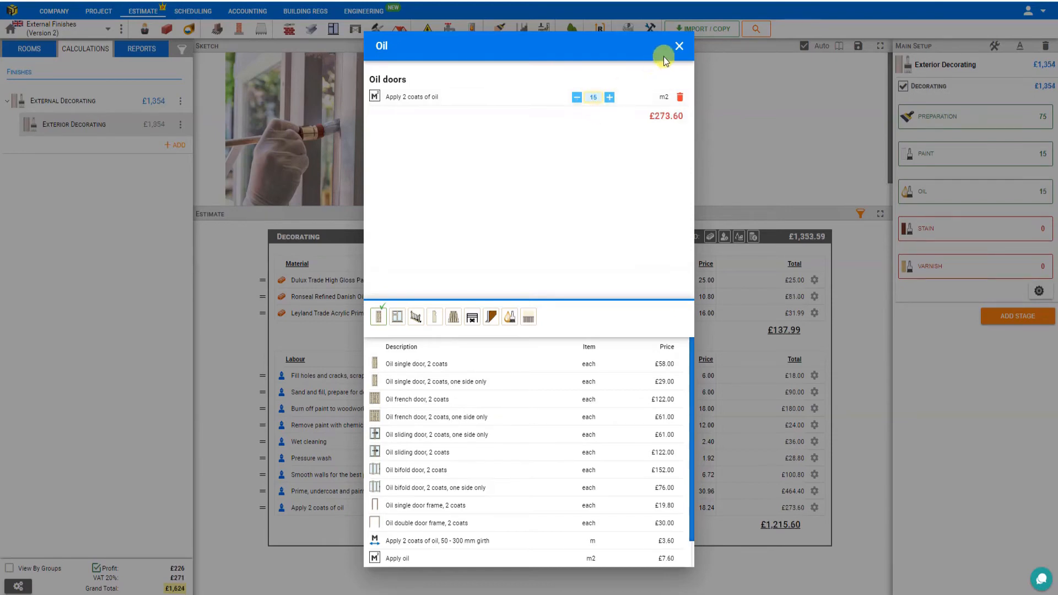
pyautogui.click(678, 46)
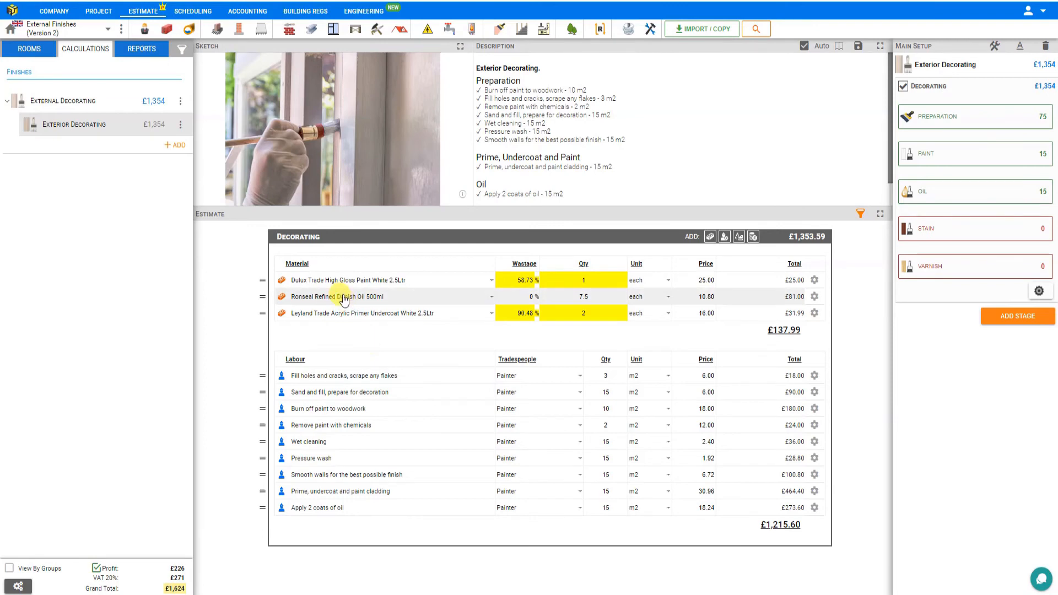
# Step: Replace the Ronseal Danish oil material with the Wood Oil allowance, trying Hardwax Oil Satin Clear 1Ltr first
pyautogui.click(343, 298)
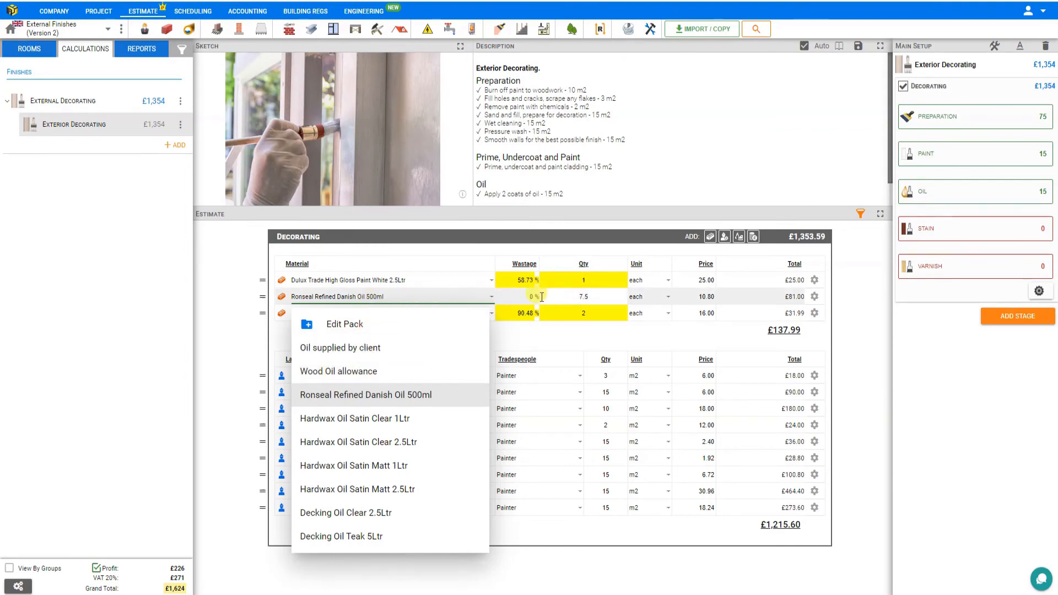
pyautogui.click(371, 420)
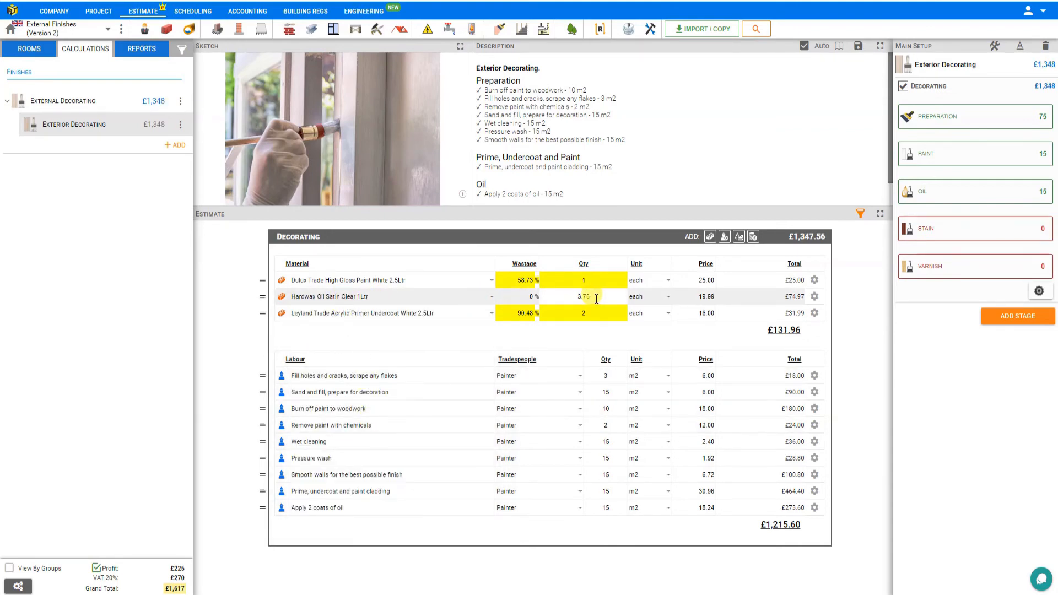
pyautogui.click(342, 297)
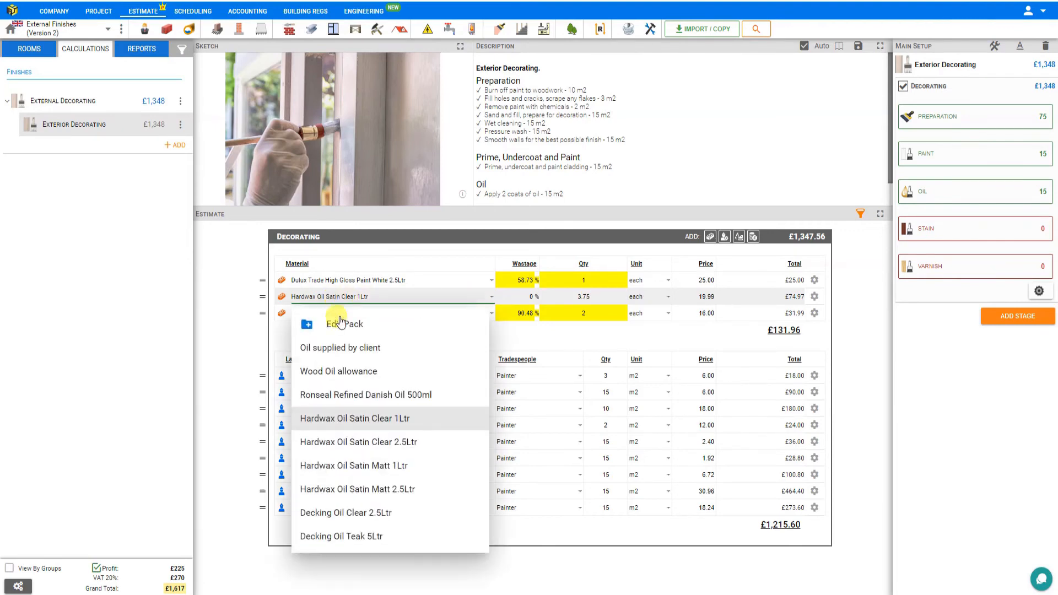
pyautogui.click(345, 372)
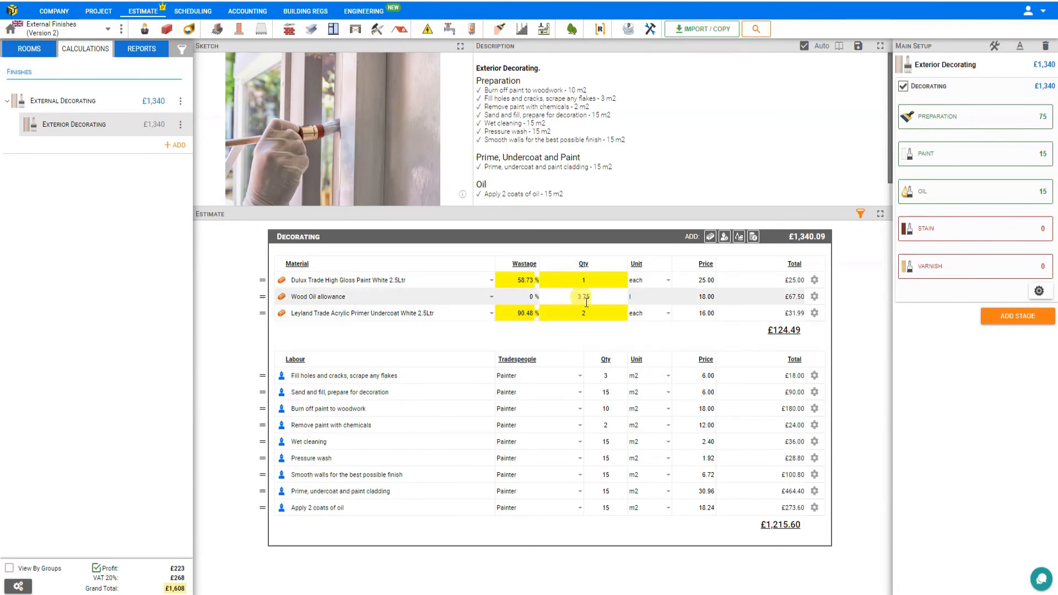
# Step: Set the price of the Wood Oil allowance to 20.00
pyautogui.click(695, 296)
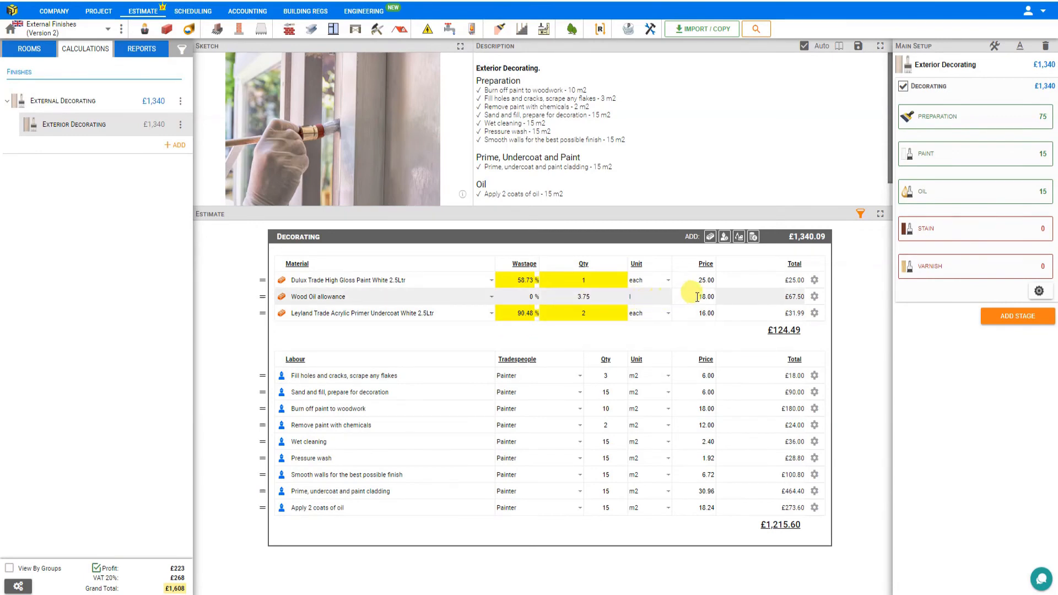
pyautogui.click(698, 297)
pyautogui.write('20')
pyautogui.press('Return')
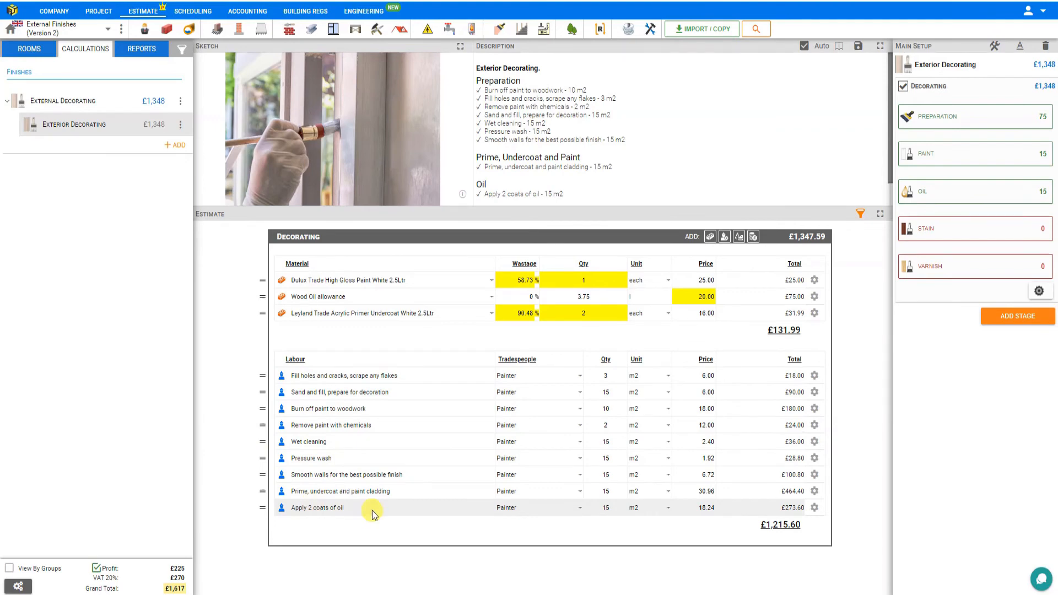
# Step: Review the coverage per litre settings for gloss, oil, woodstain, varnish and undercoat
pyautogui.click(1040, 292)
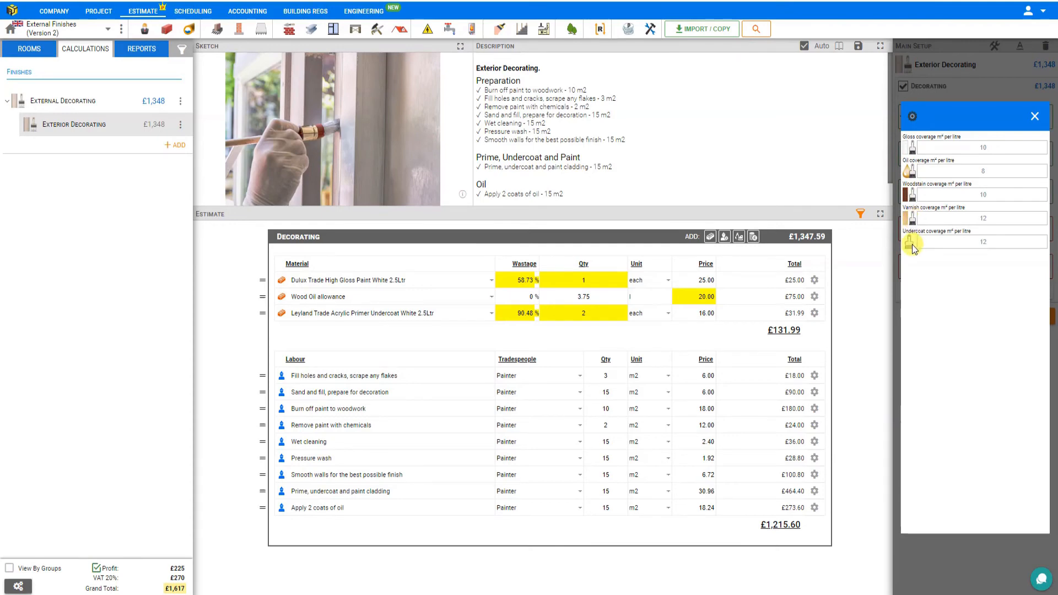
pyautogui.click(1034, 117)
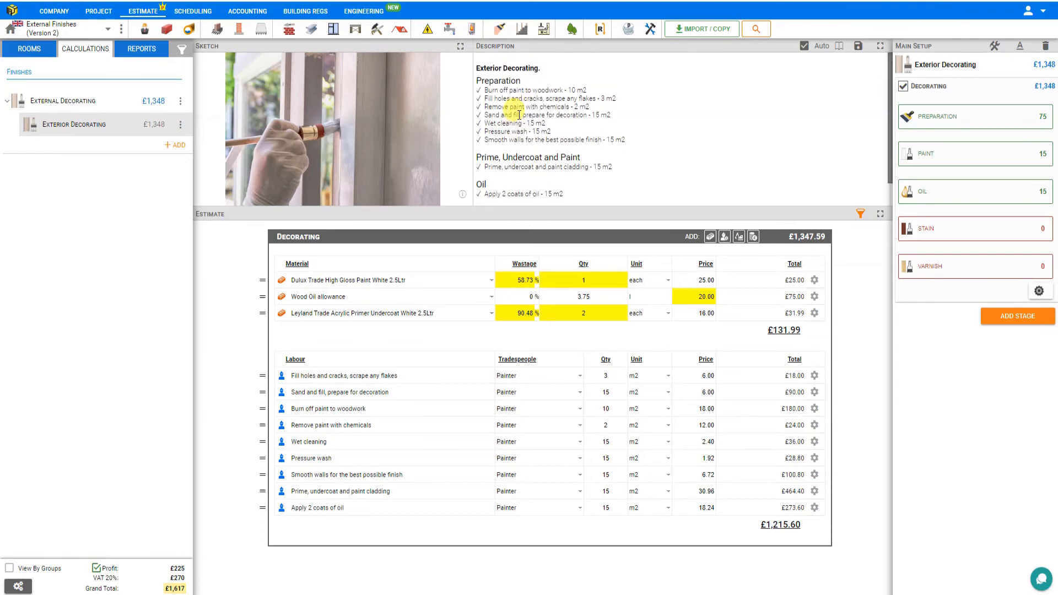
# Step: Add the note "Decorating excludes garden shed" to the exterior decorating description
pyautogui.scroll(-1, 519, 116)
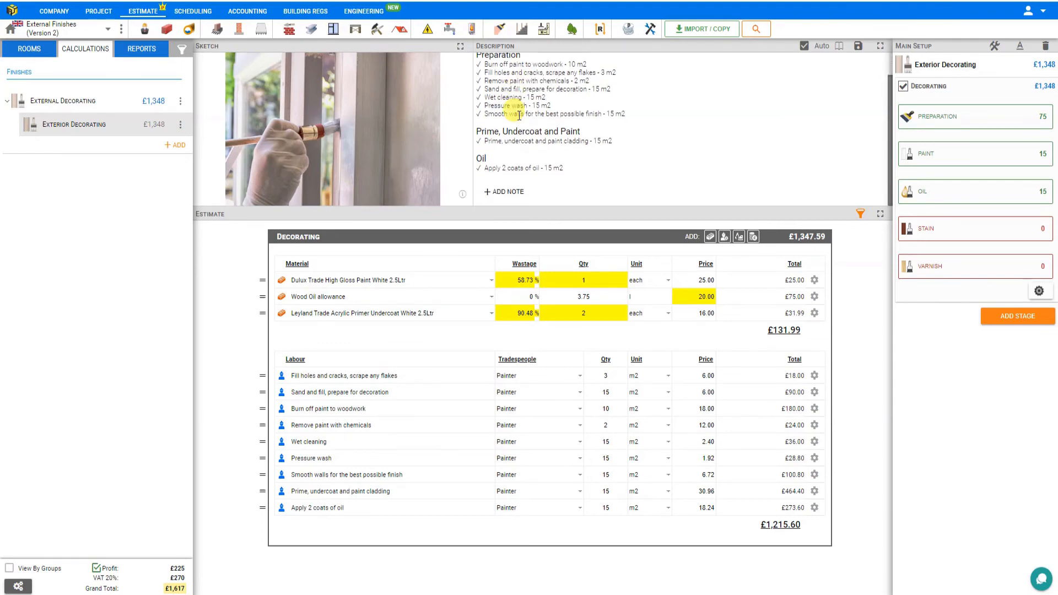
pyautogui.click(510, 193)
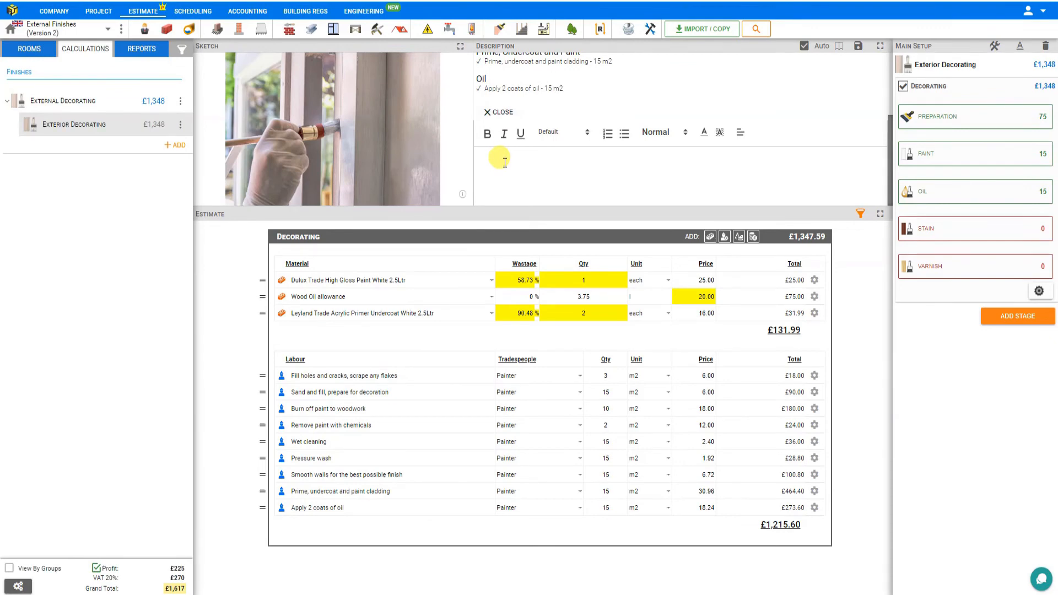
pyautogui.write('Decorating excludes garden shed')
pyautogui.click(500, 112)
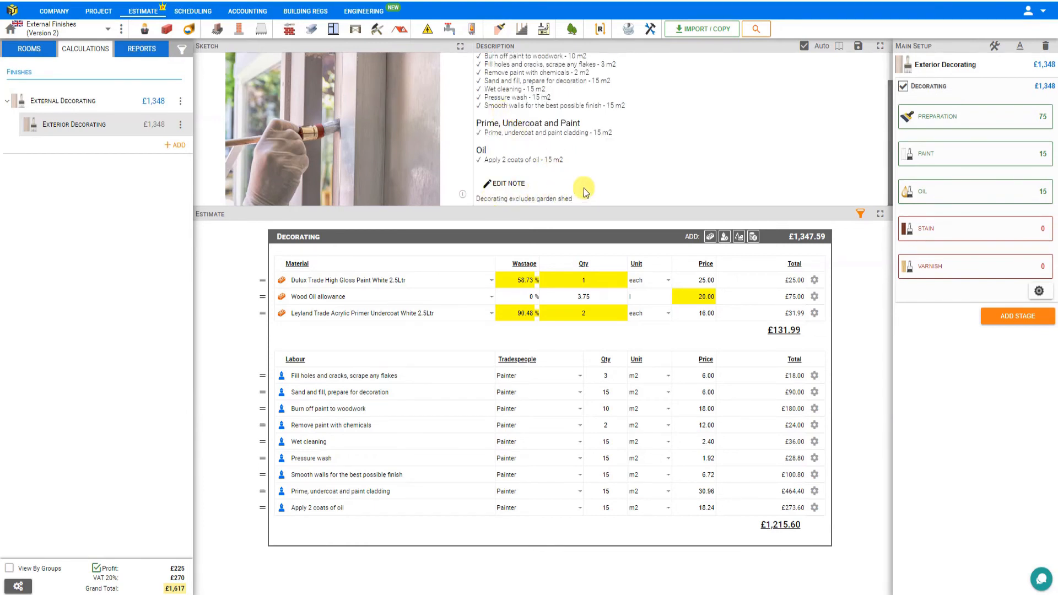
# Step: Exclude the Decorating stage from the calculation and include it again, checking the description
pyautogui.click(902, 87)
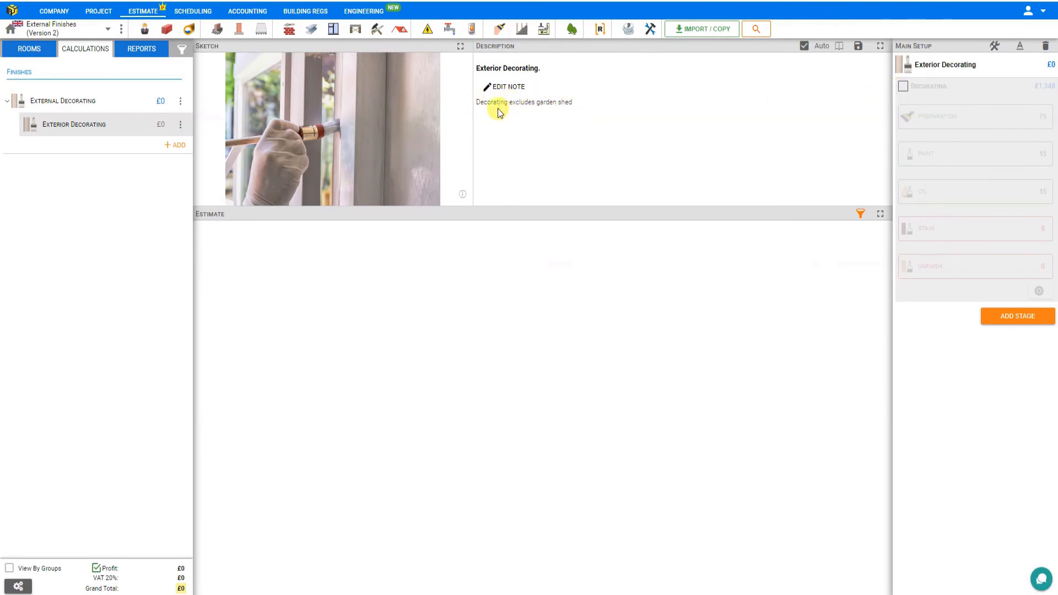
pyautogui.click(902, 87)
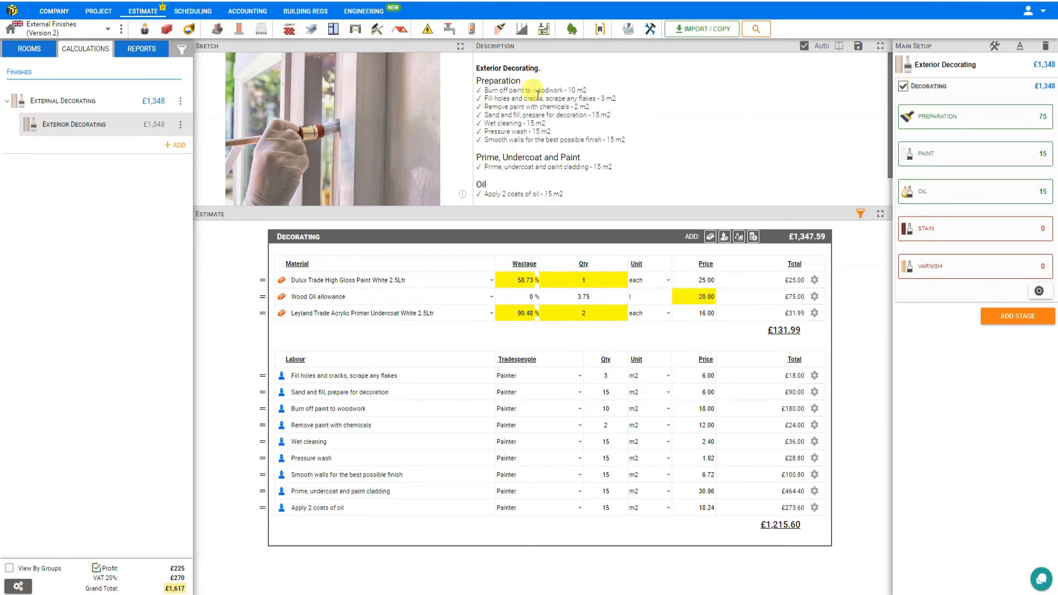
pyautogui.scroll(-2, 506, 114)
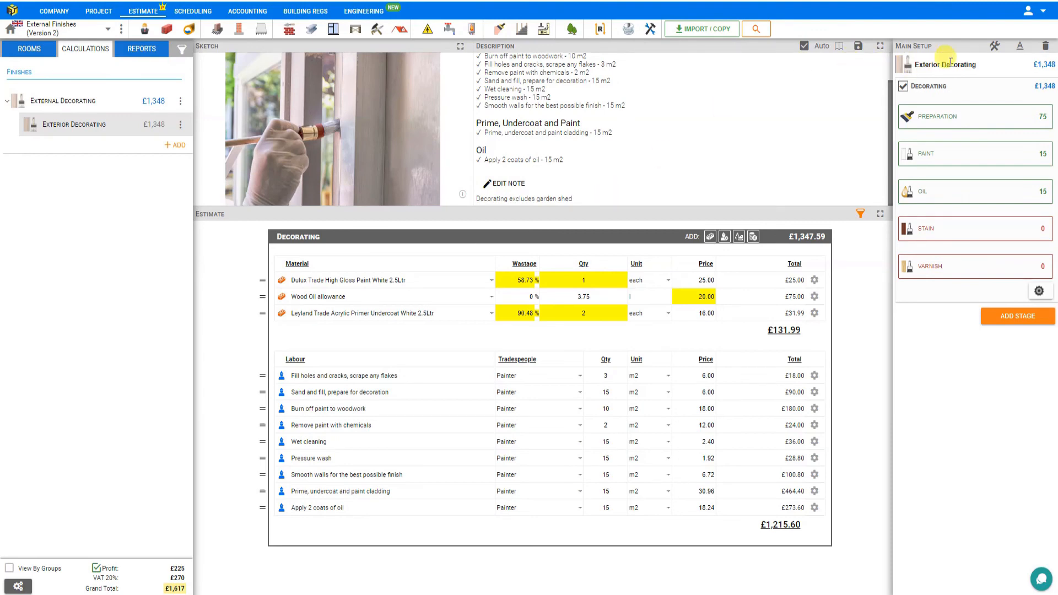
# Step: Rename the Exterior Decorating calculation as "Exterior Decorating main"
pyautogui.click(982, 66)
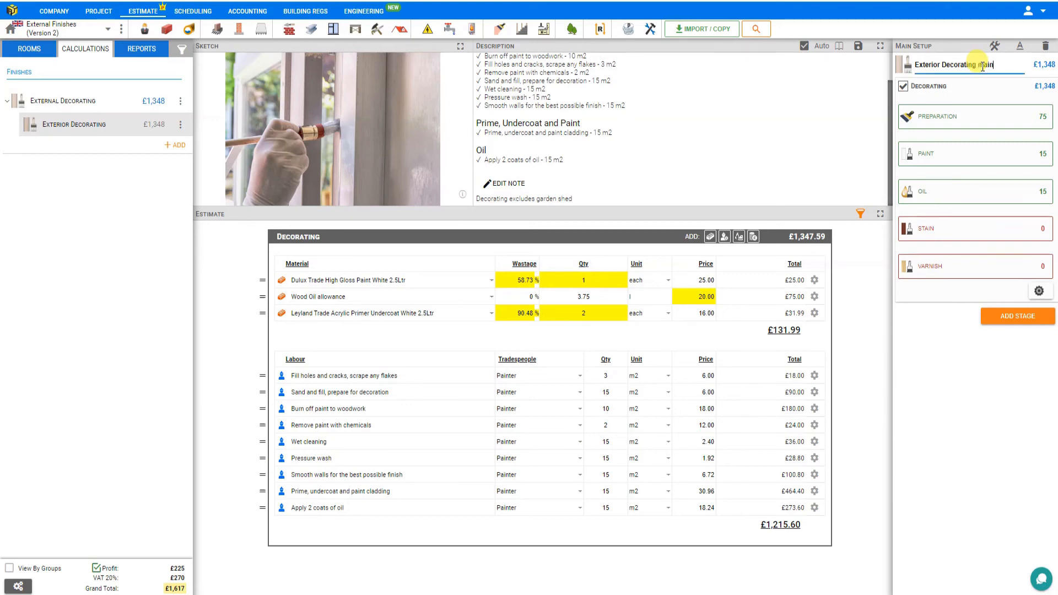
pyautogui.press('Return')
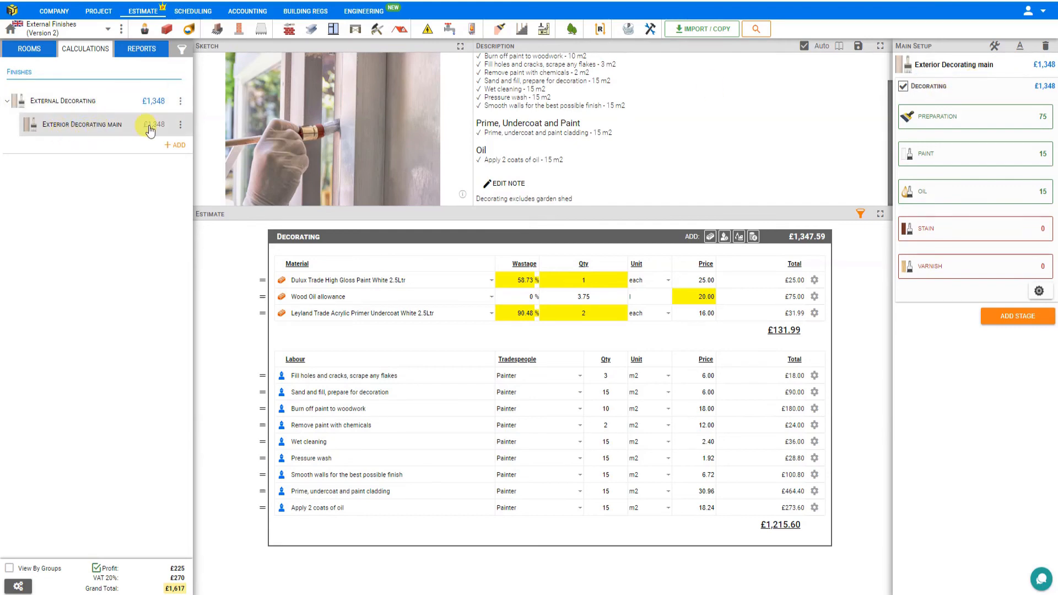
pyautogui.click(181, 125)
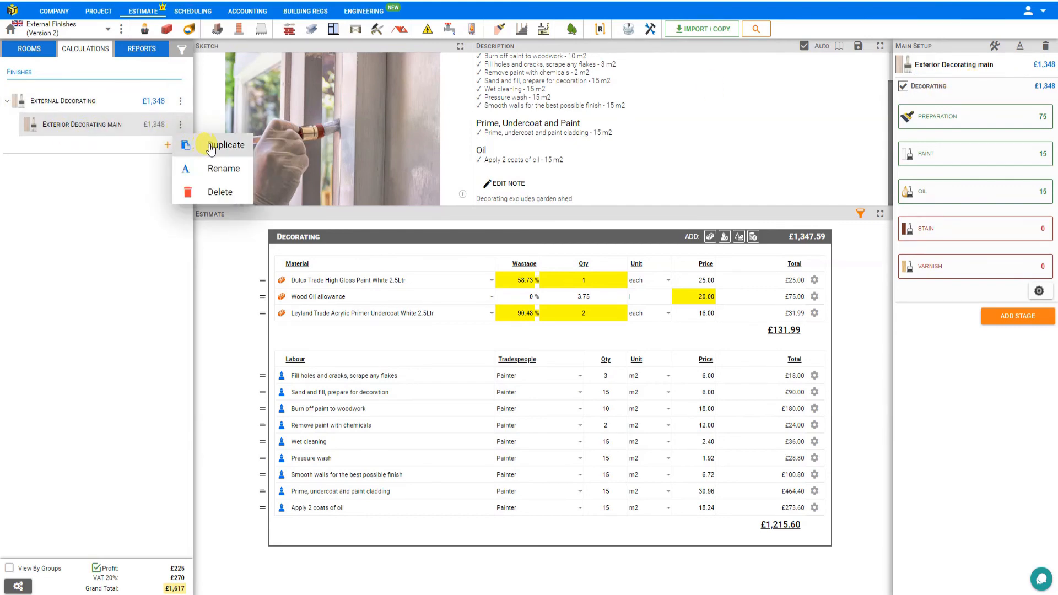
pyautogui.click(123, 187)
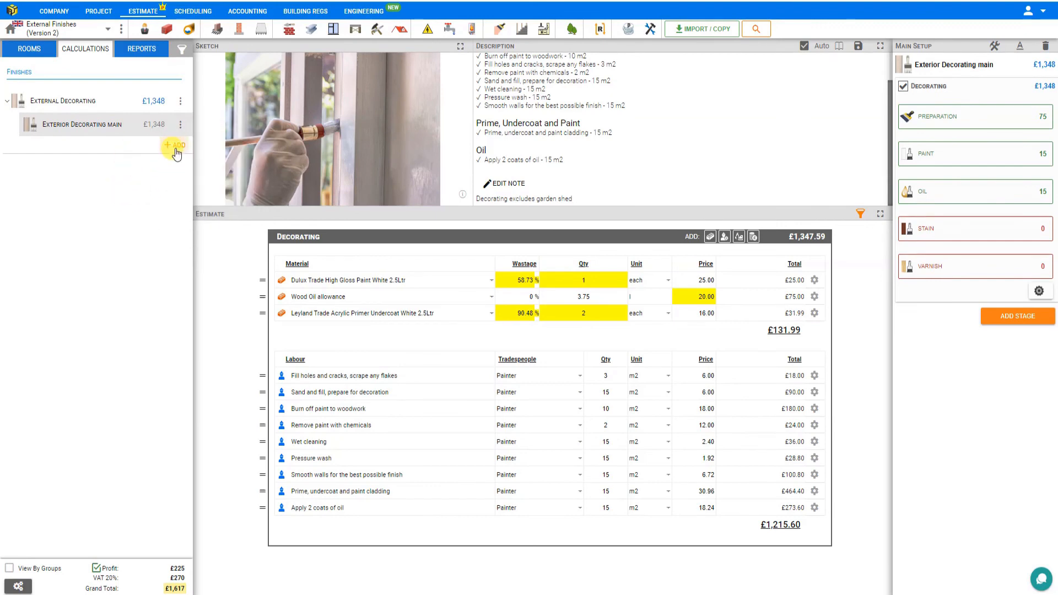
# Step: Add a second calculation named Woodwork under External Decorating
pyautogui.click(175, 146)
pyautogui.click(186, 173)
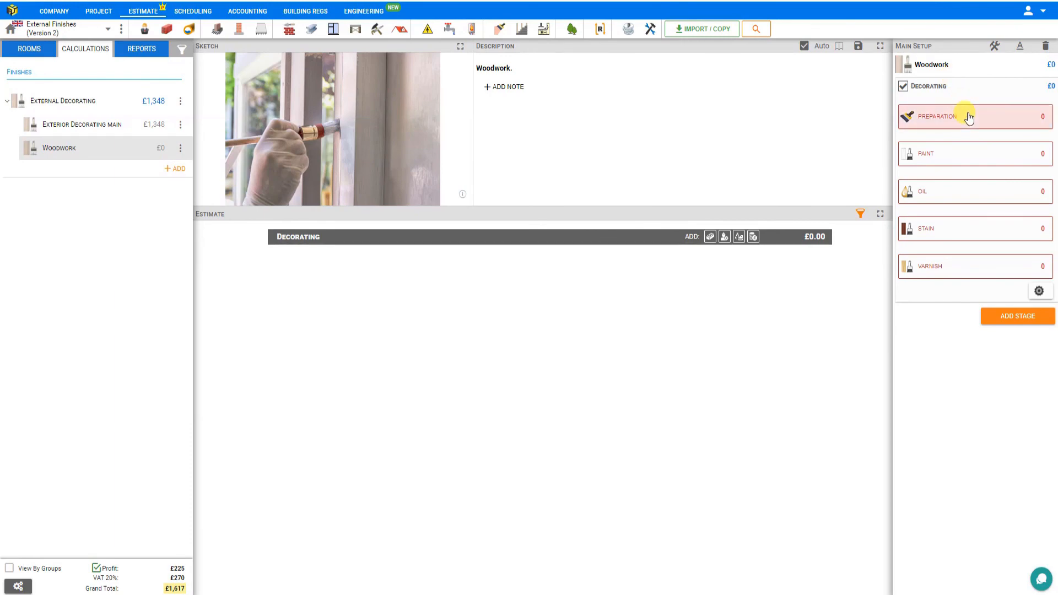
# Step: Add the paint task "Apply primer, undercoat and paint" to the Woodwork calculation with a quantity of 10 m2
pyautogui.click(968, 164)
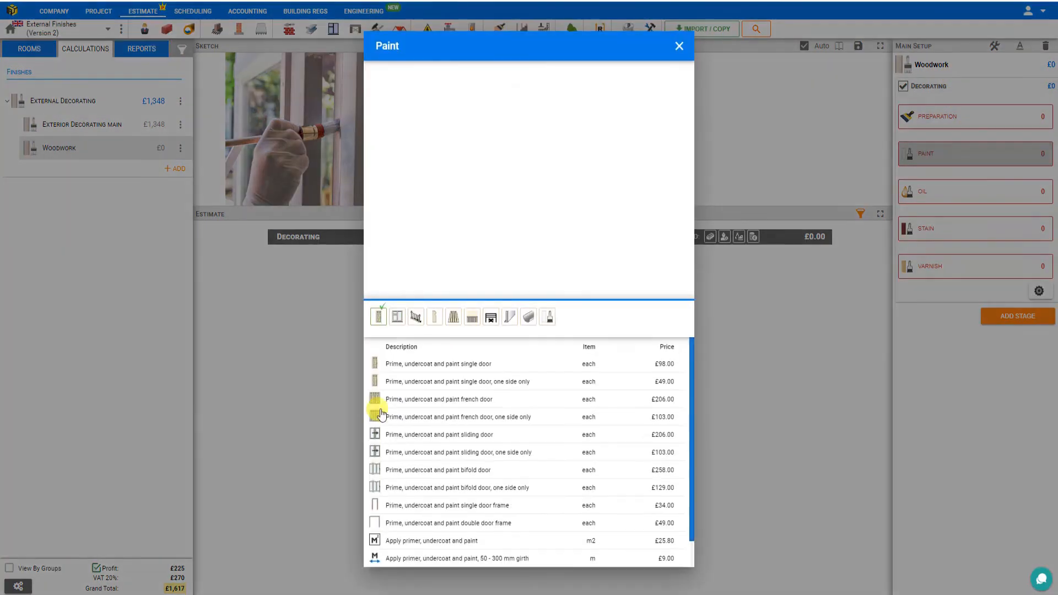
pyautogui.click(387, 543)
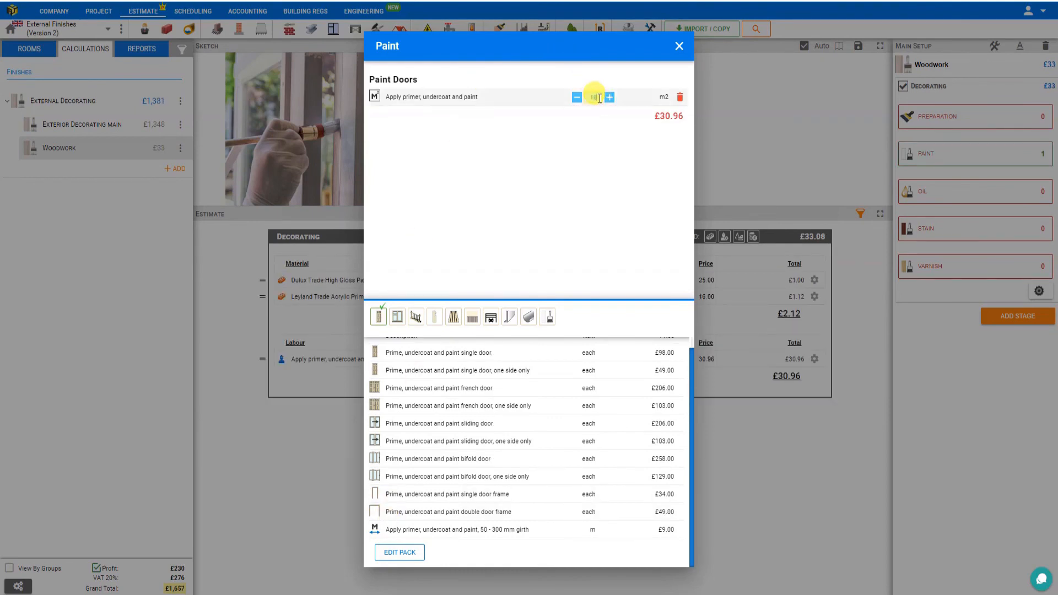
pyautogui.click(678, 45)
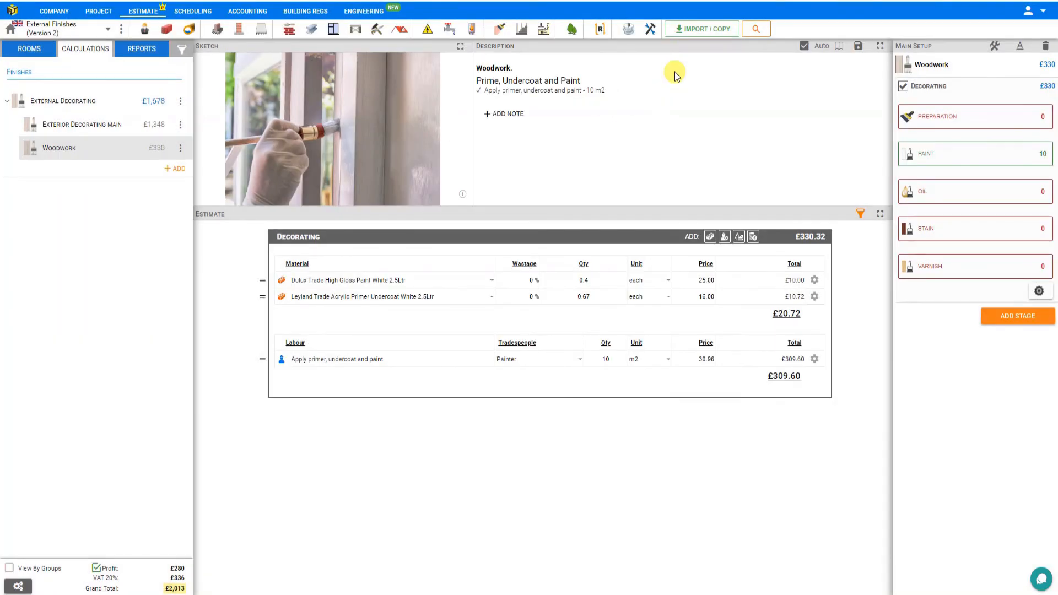
# Step: Rename the Woodwork calculation as "Exterior Decorating Garage"
pyautogui.doubleClick(934, 67)
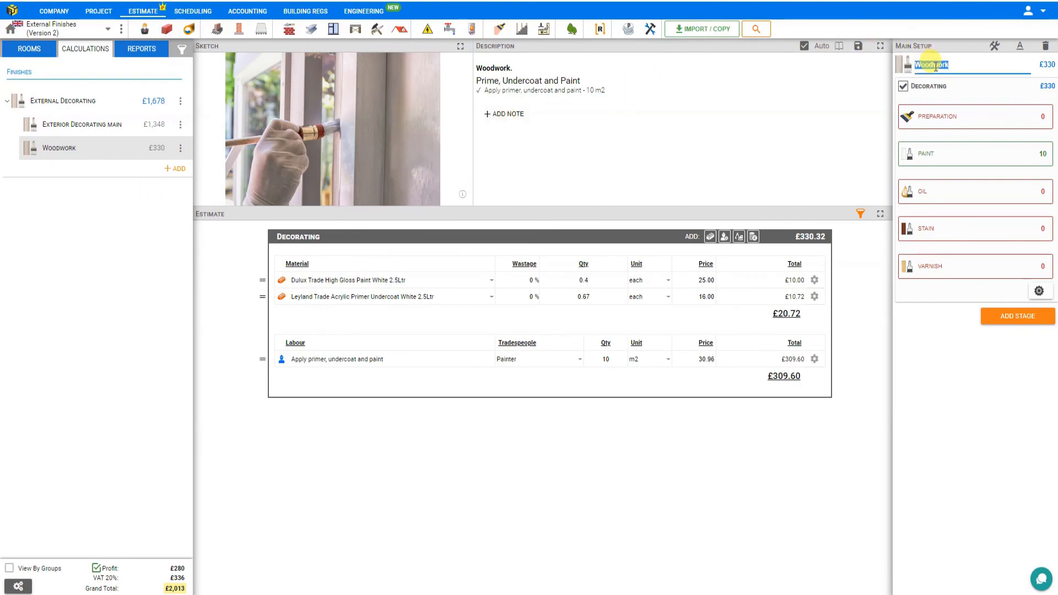
pyautogui.write('Exterior Decorating Garage')
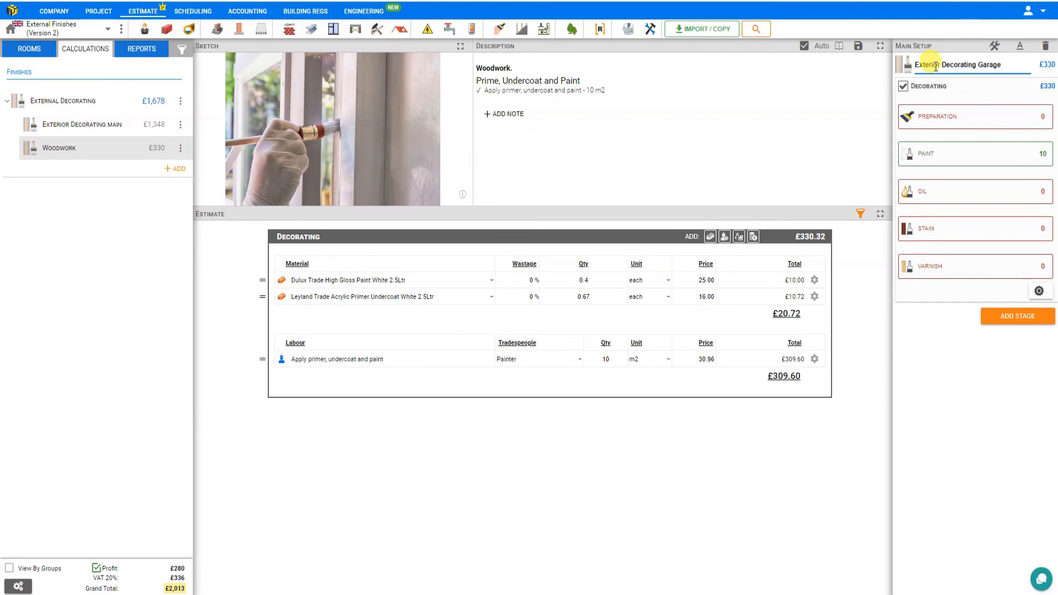
pyautogui.click(982, 90)
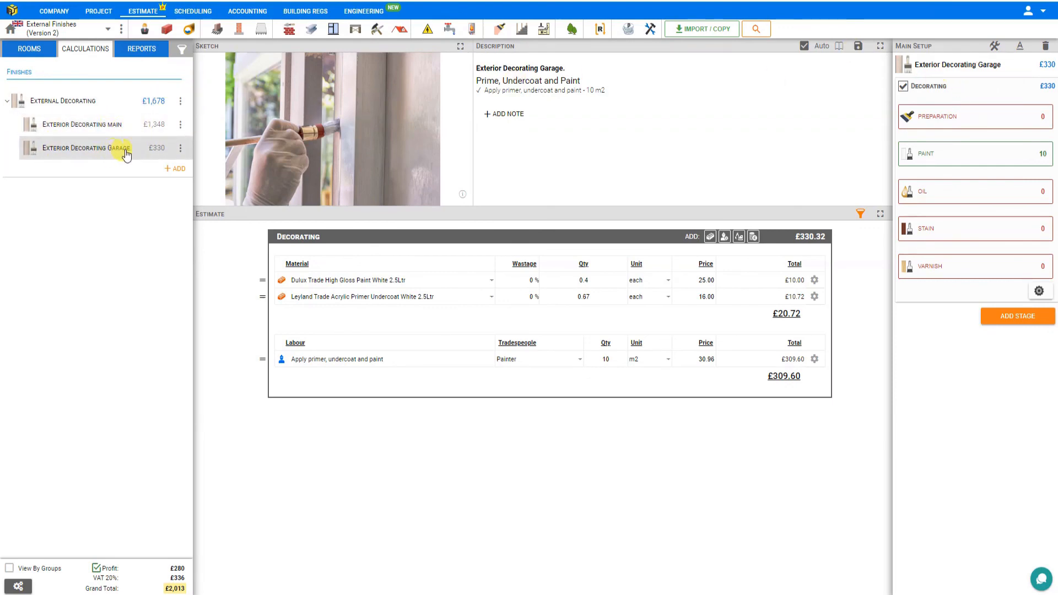
# Step: Open the Quote report, review both decorating calculations and set the quote structure to Advanced
pyautogui.click(147, 53)
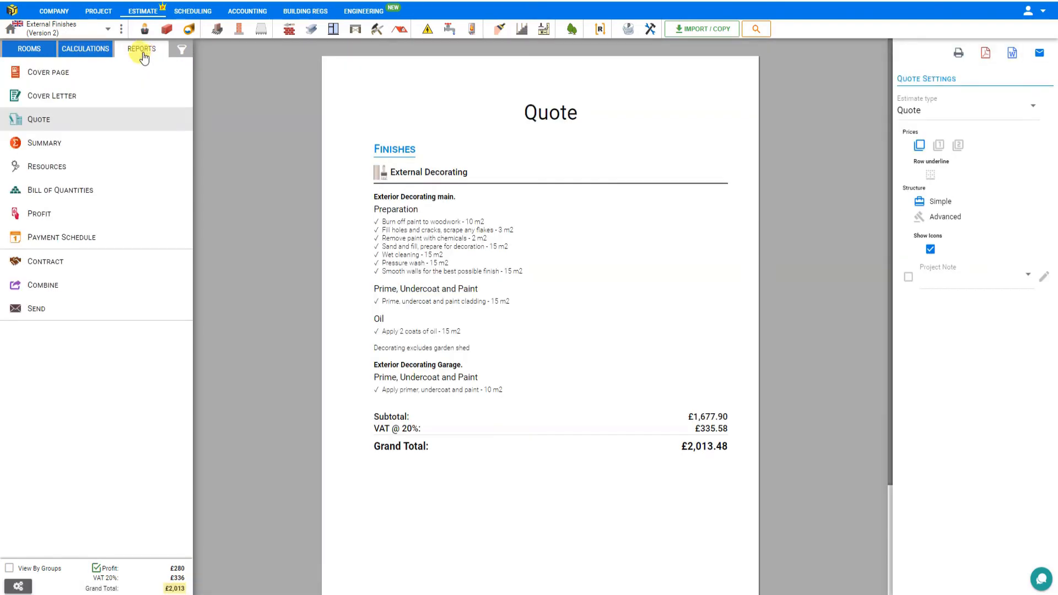
pyautogui.click(75, 120)
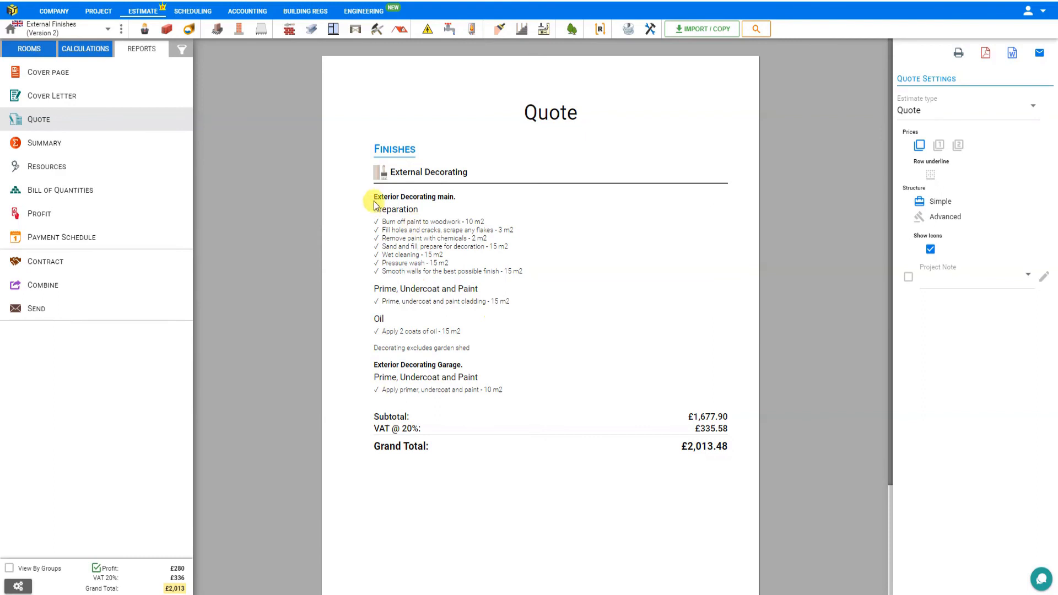
pyautogui.moveTo(375, 197)
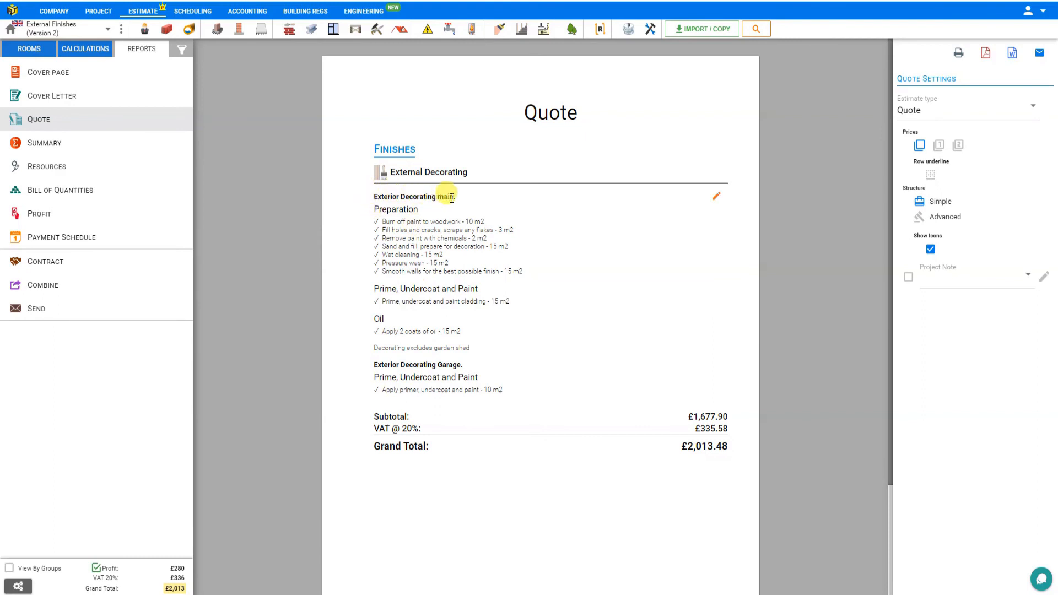
pyautogui.moveTo(378, 364)
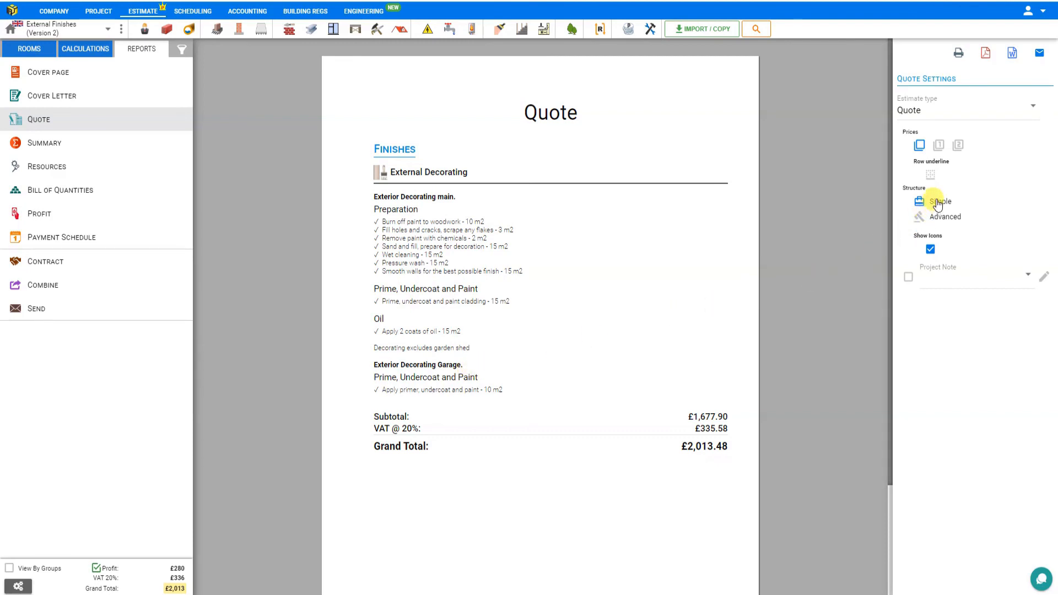
pyautogui.click(935, 217)
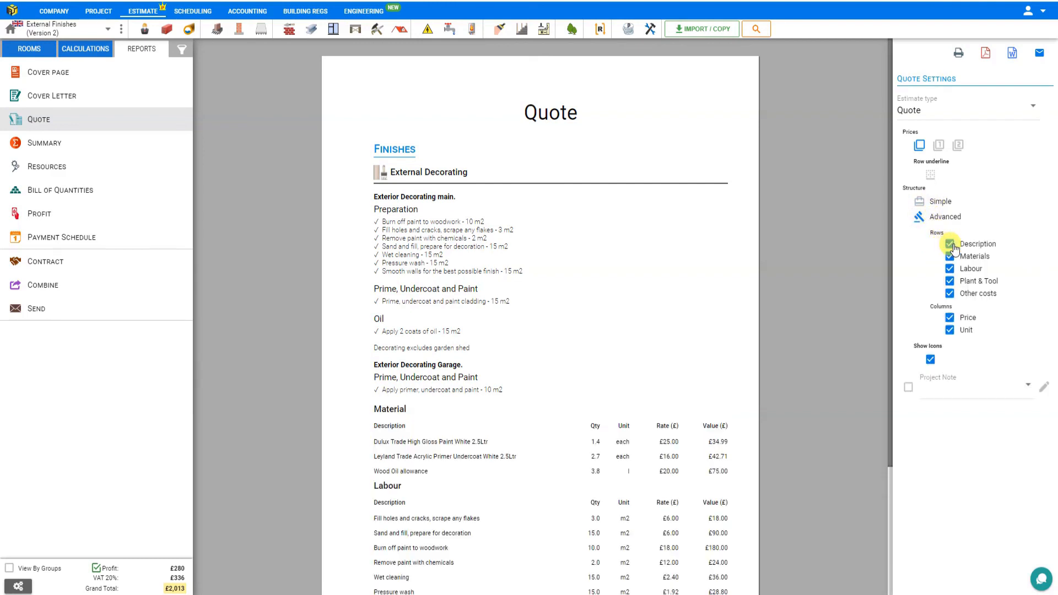
# Step: Switch the quote's Description, Materials, Labour and Plant & Tool rows off and on again one by one to compare the layouts
pyautogui.click(949, 244)
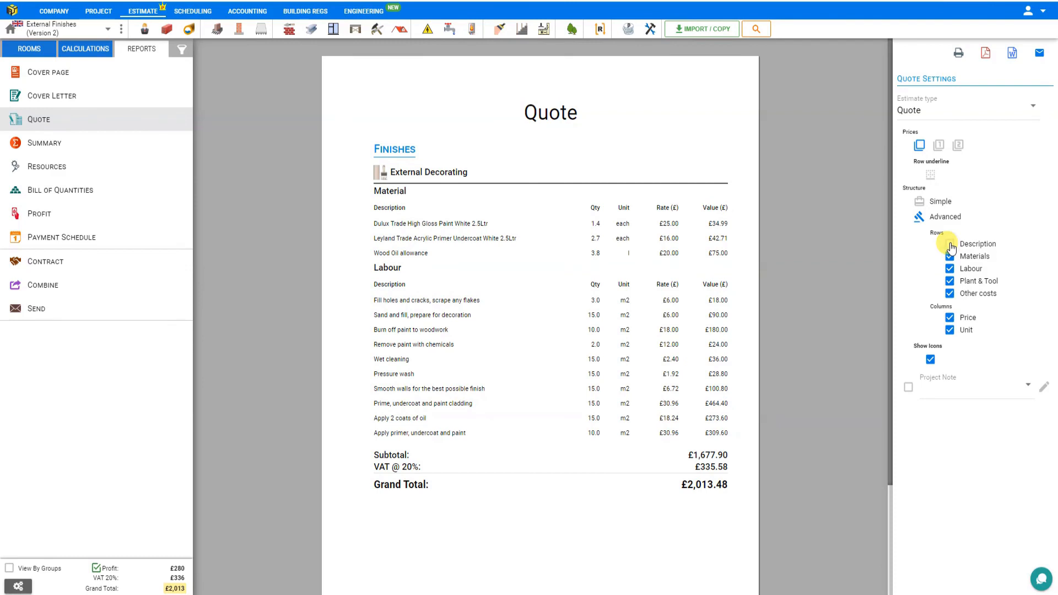
pyautogui.click(950, 246)
pyautogui.click(949, 256)
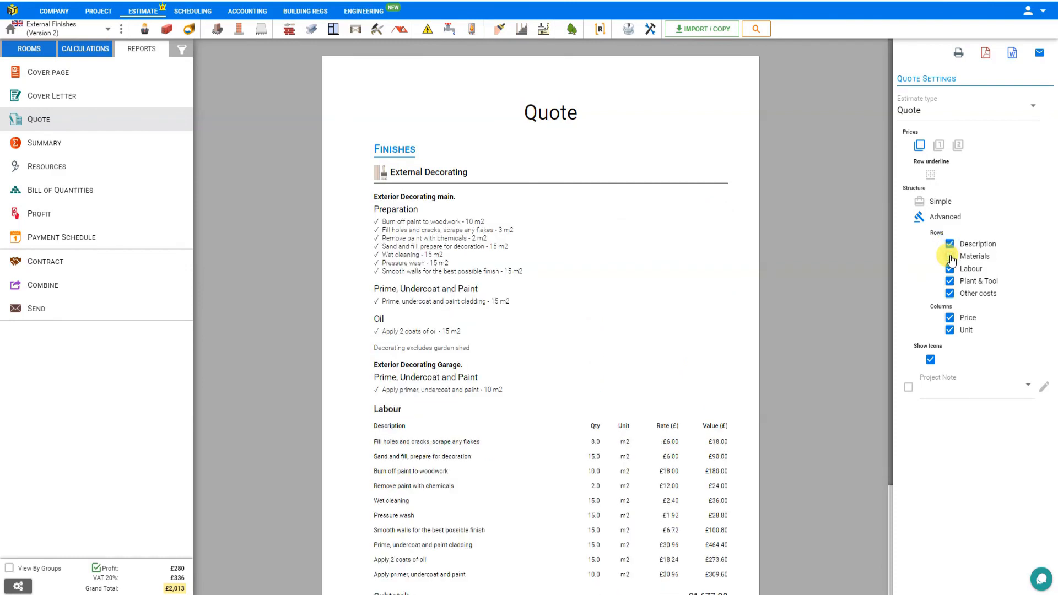
pyautogui.click(950, 257)
pyautogui.click(949, 269)
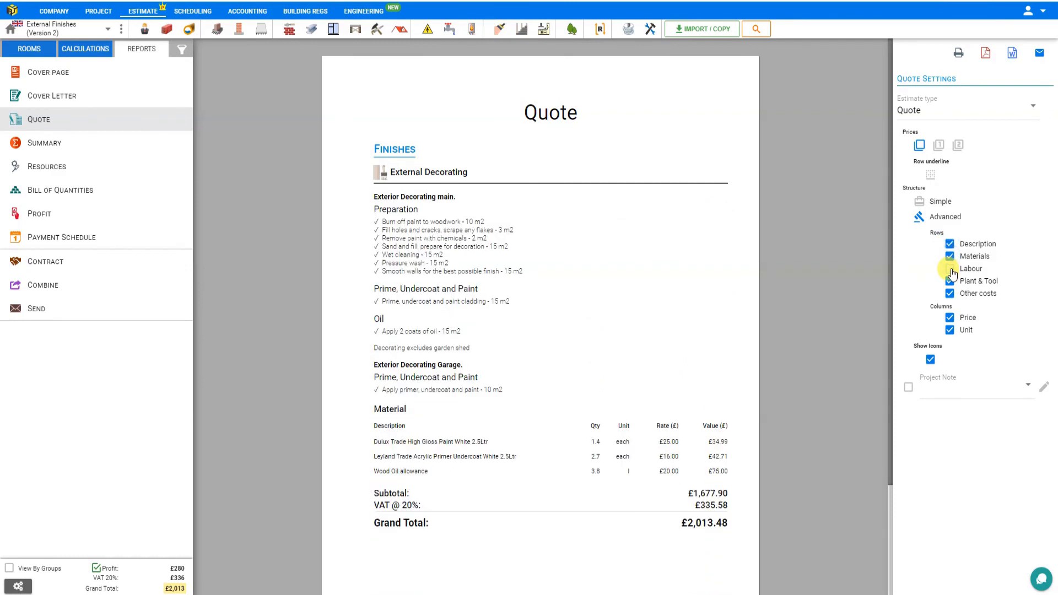
pyautogui.click(951, 269)
pyautogui.click(950, 282)
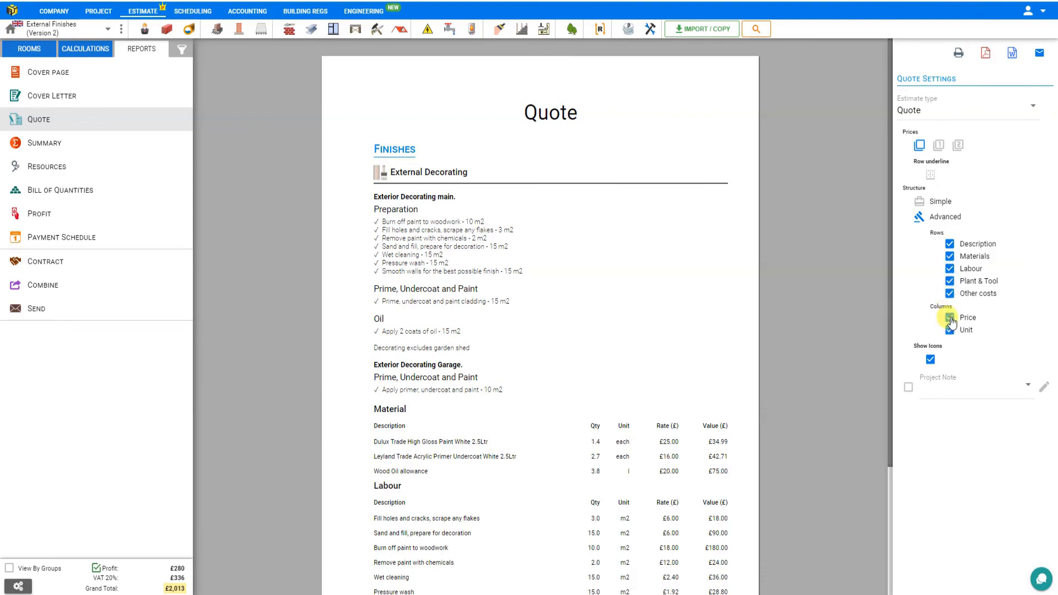
# Step: Hide and restore the quote's Price and Unit columns one after the other
pyautogui.click(950, 318)
pyautogui.click(949, 318)
pyautogui.click(951, 330)
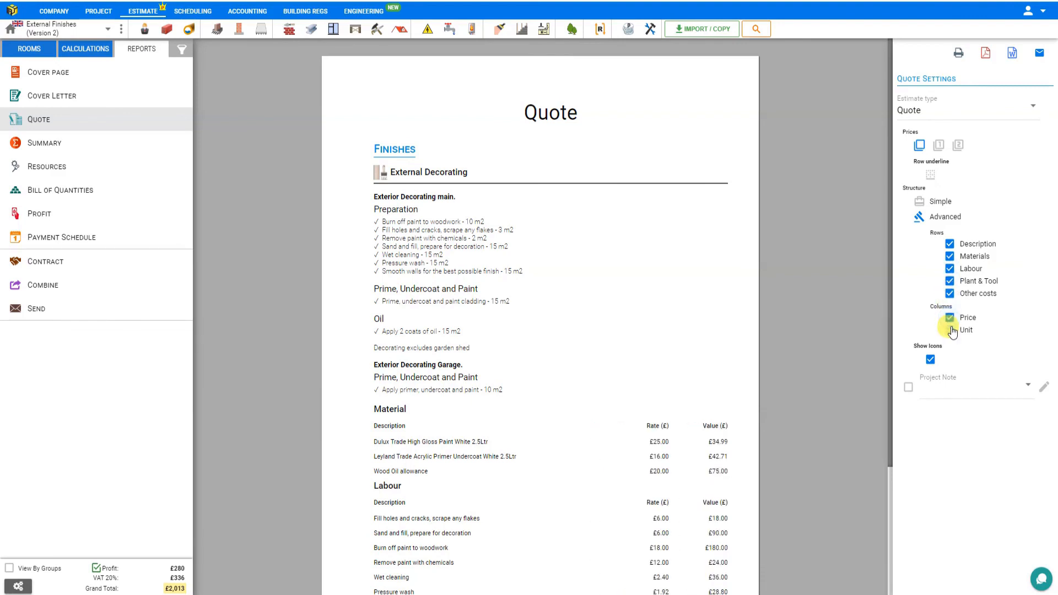
pyautogui.click(950, 330)
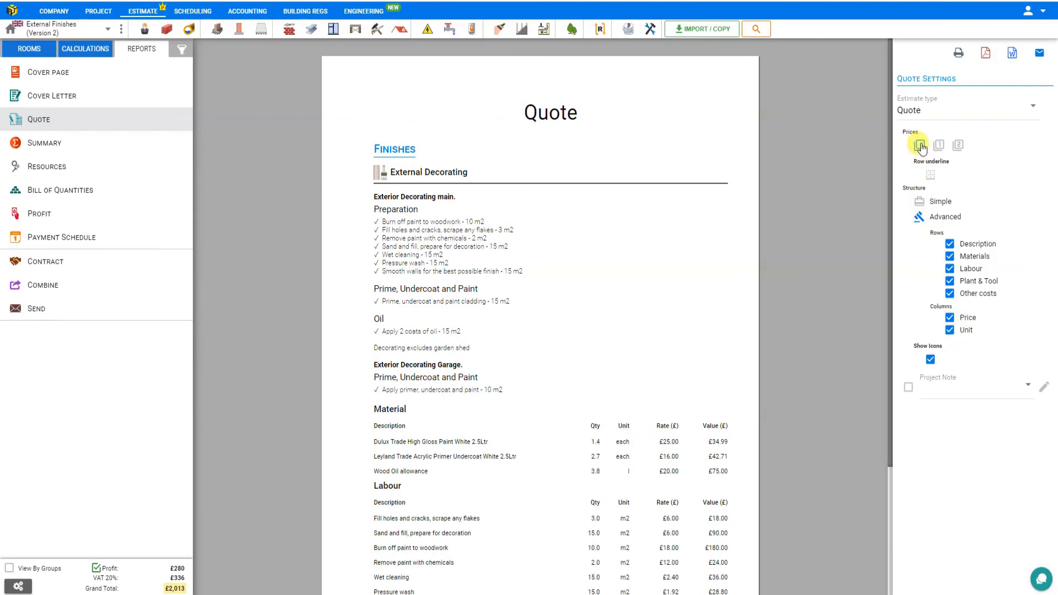
# Step: Compare the quote with price display levels 0 and 1, checking its totals, and set the prices to level 2
pyautogui.scroll(-3, 822, 220)
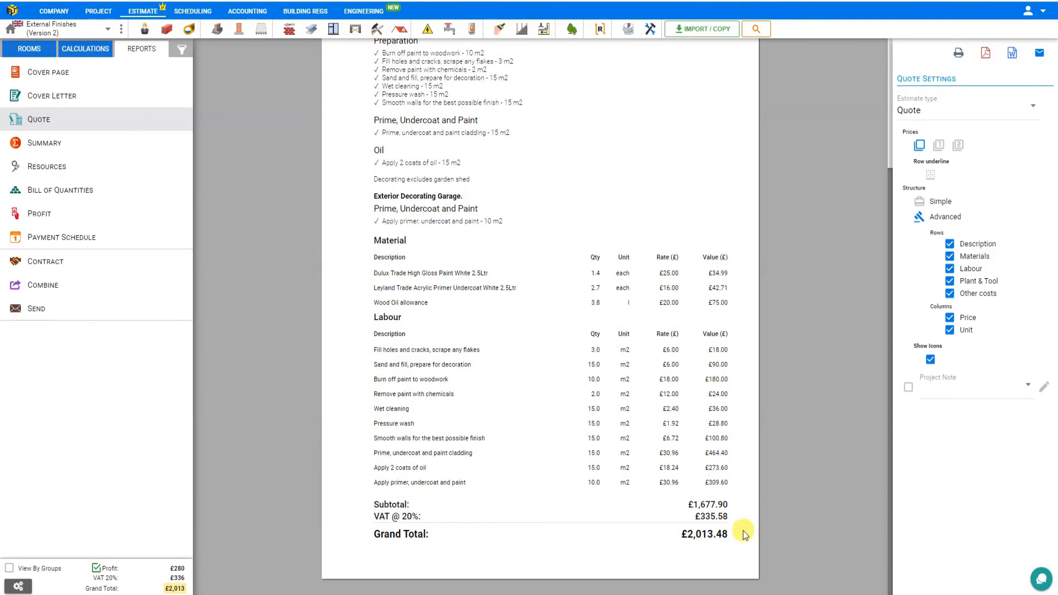
pyautogui.scroll(3, 783, 494)
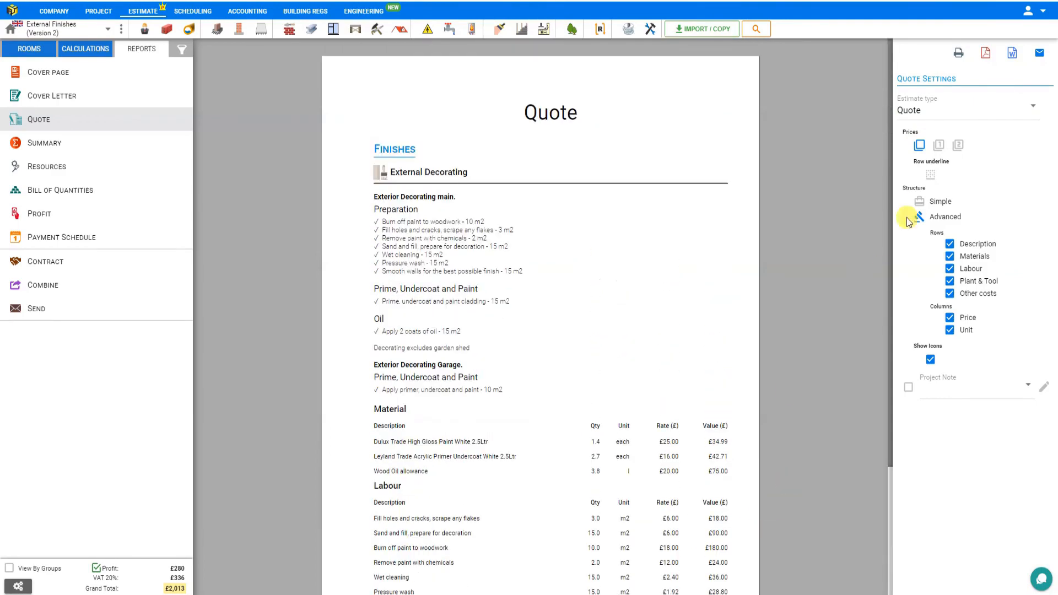
pyautogui.click(937, 146)
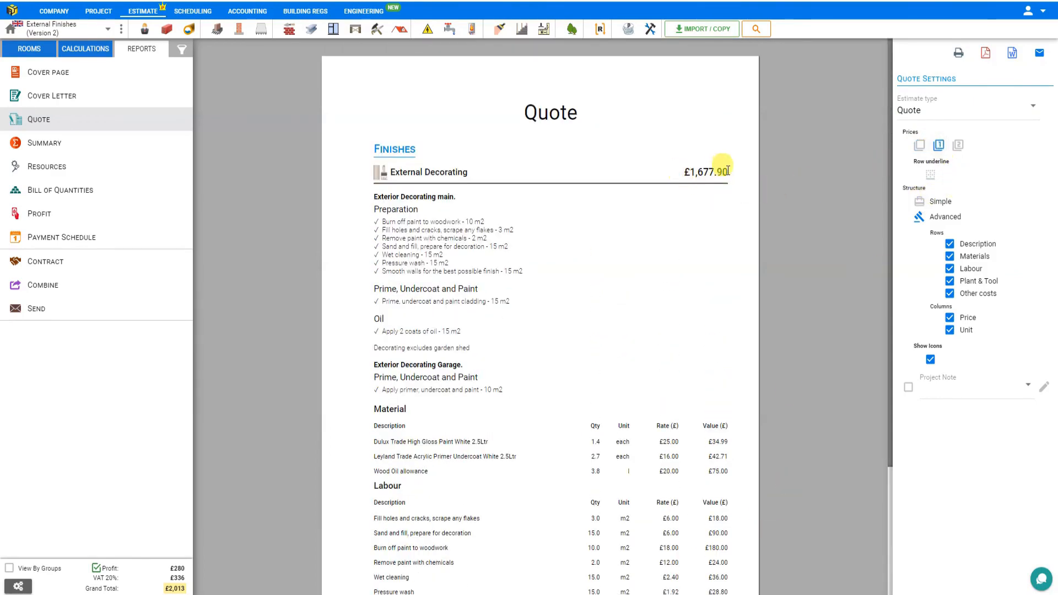
pyautogui.scroll(-3, 759, 188)
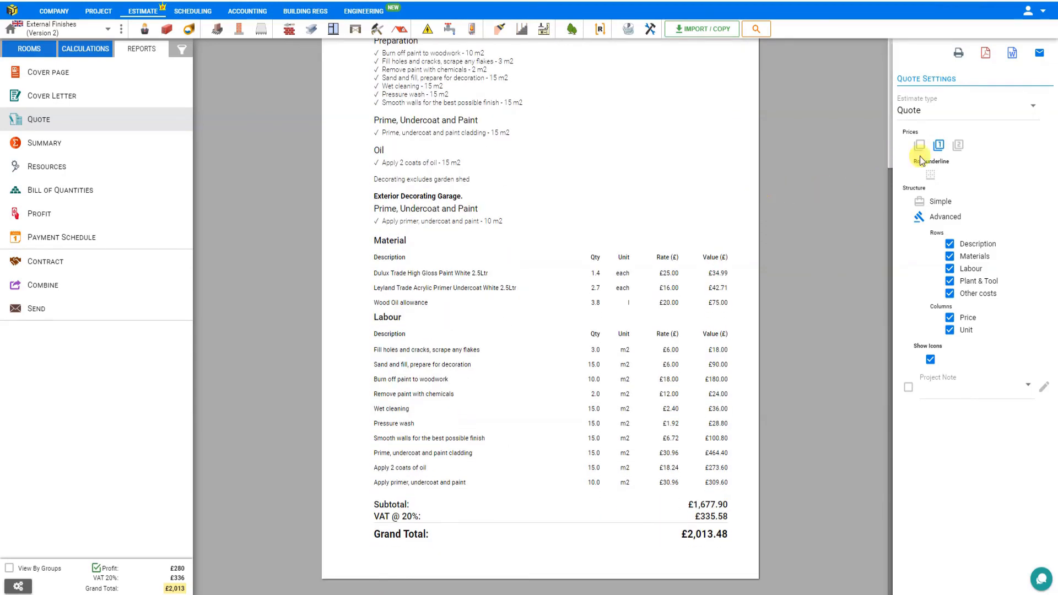
pyautogui.click(959, 146)
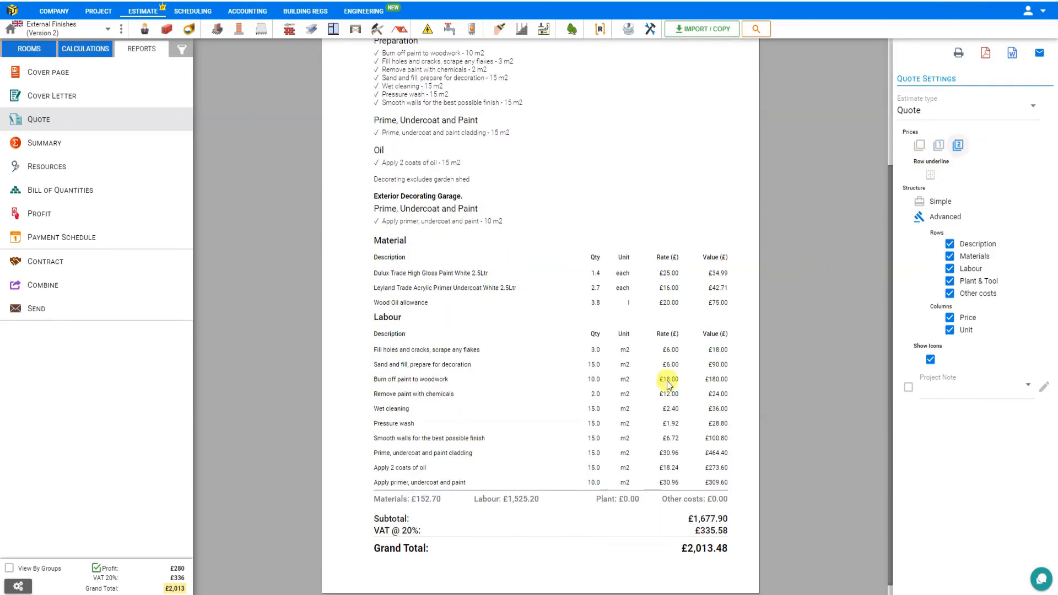